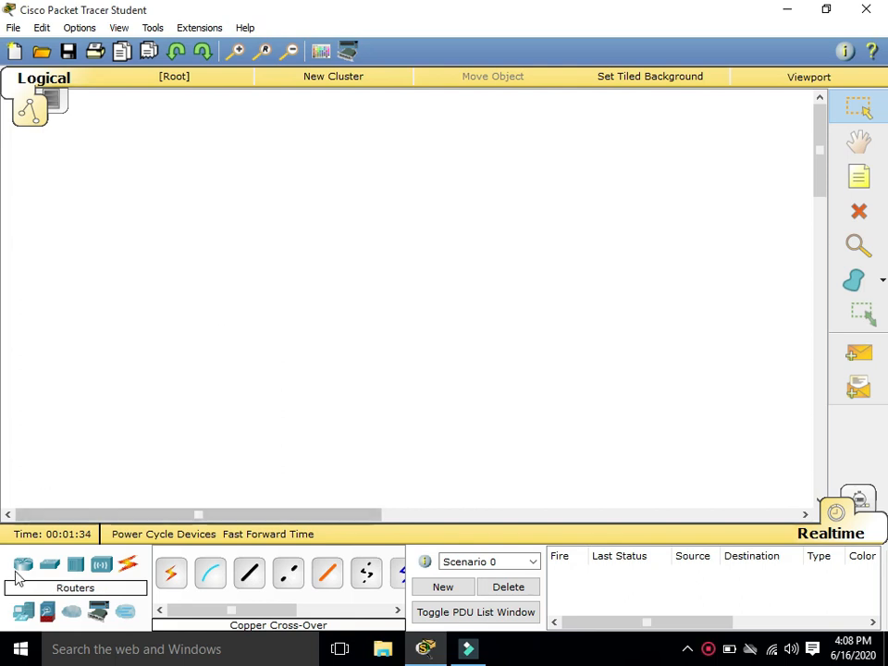
- Look through the available end devices, routers, switches, hubs and wireless devices
left_click(26, 616)
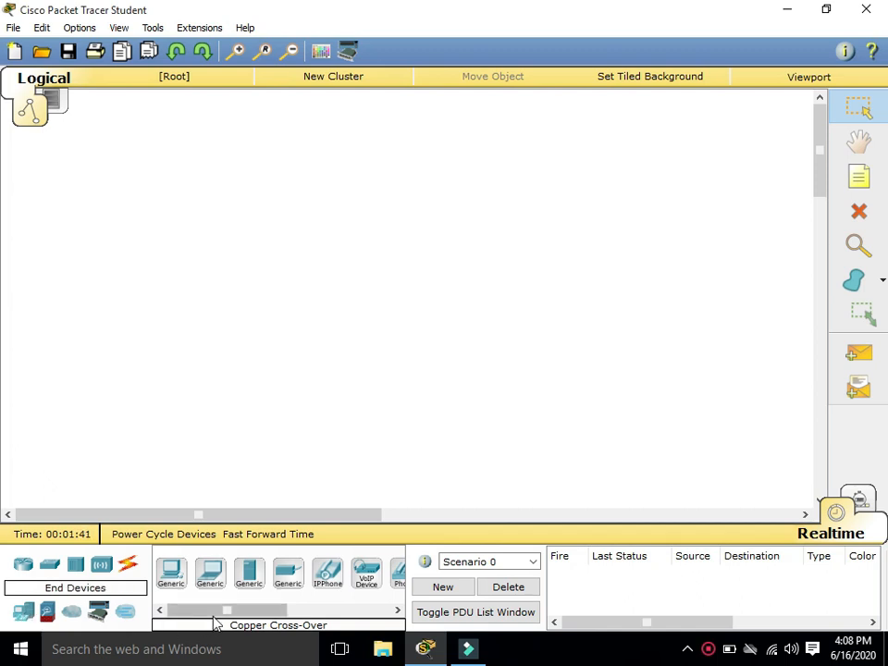
left_click_drag(217, 615, 188, 606)
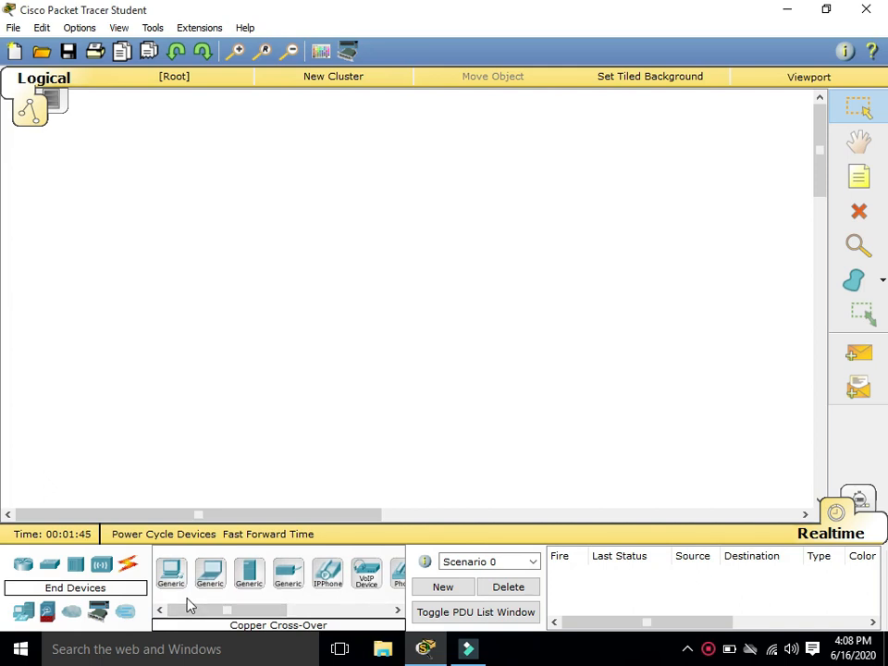
left_click(24, 570)
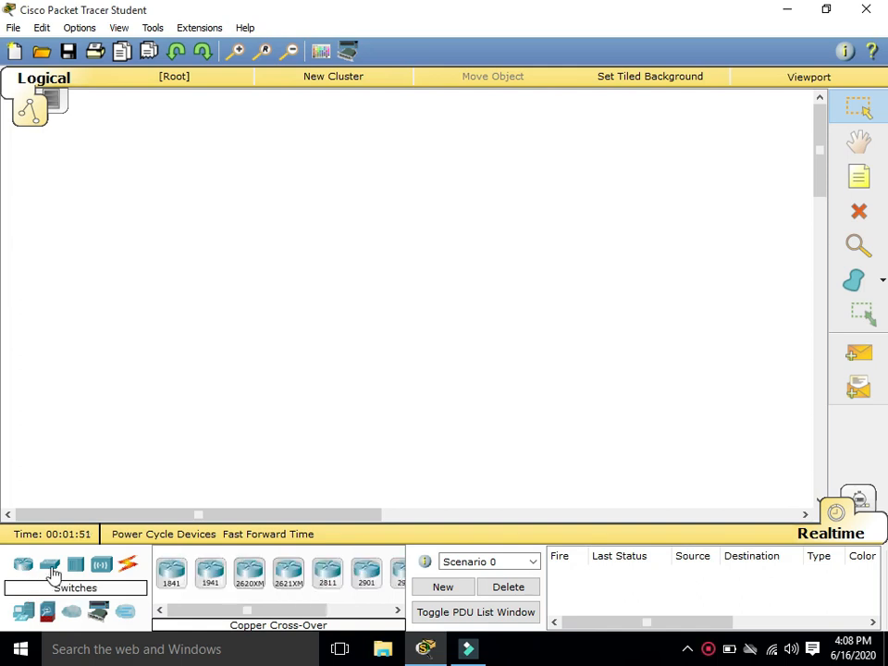
left_click(50, 566)
left_click(79, 569)
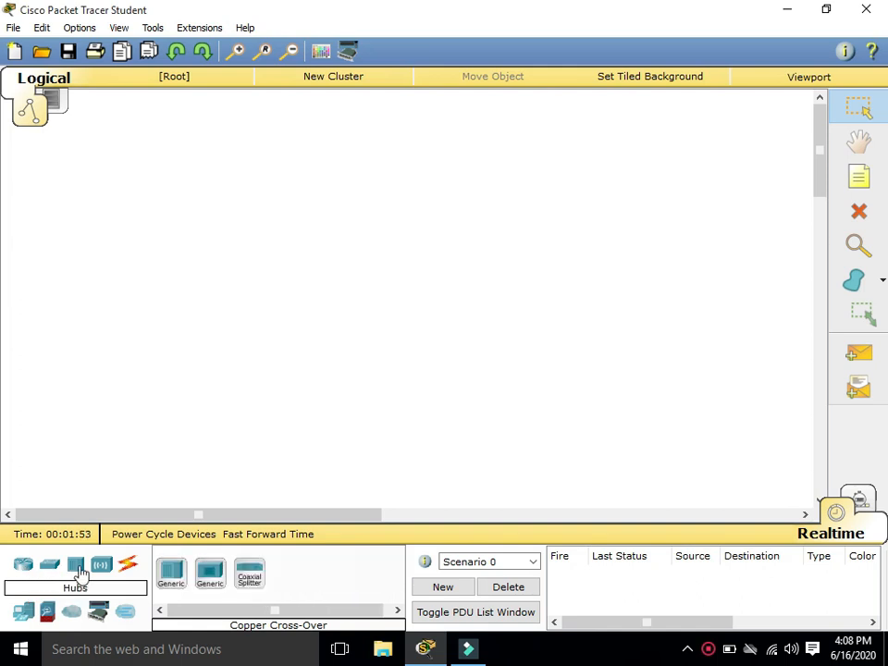
left_click(103, 568)
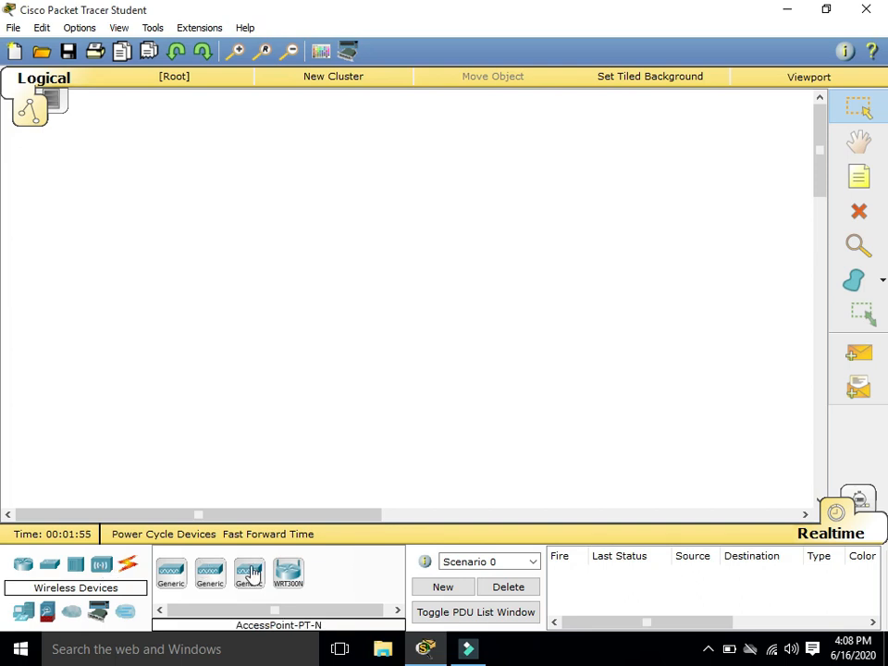
- Place two generic PCs one above the other on the workspace's left side and two generic laptops opposite them on the right
left_click(23, 610)
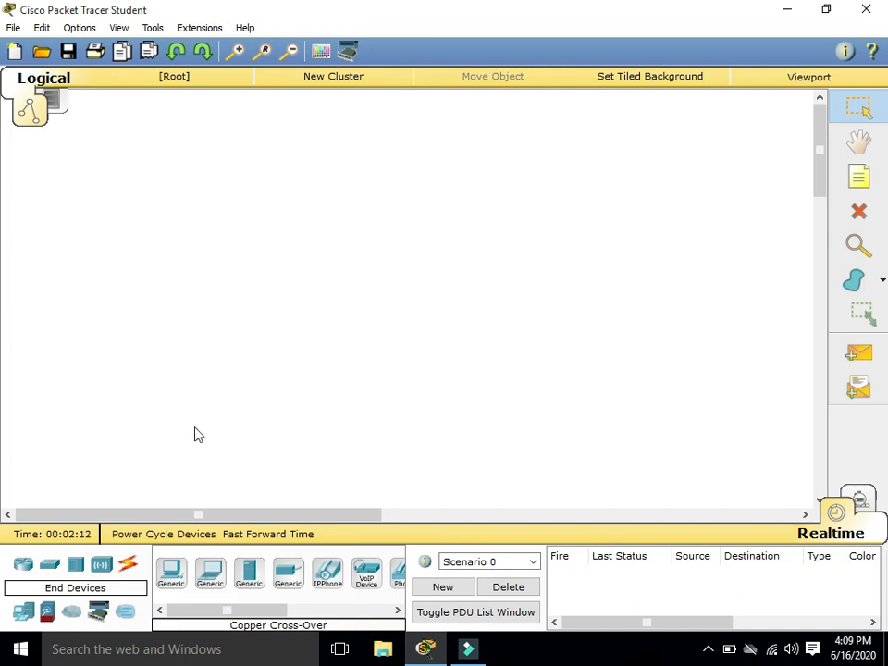
left_click(174, 577)
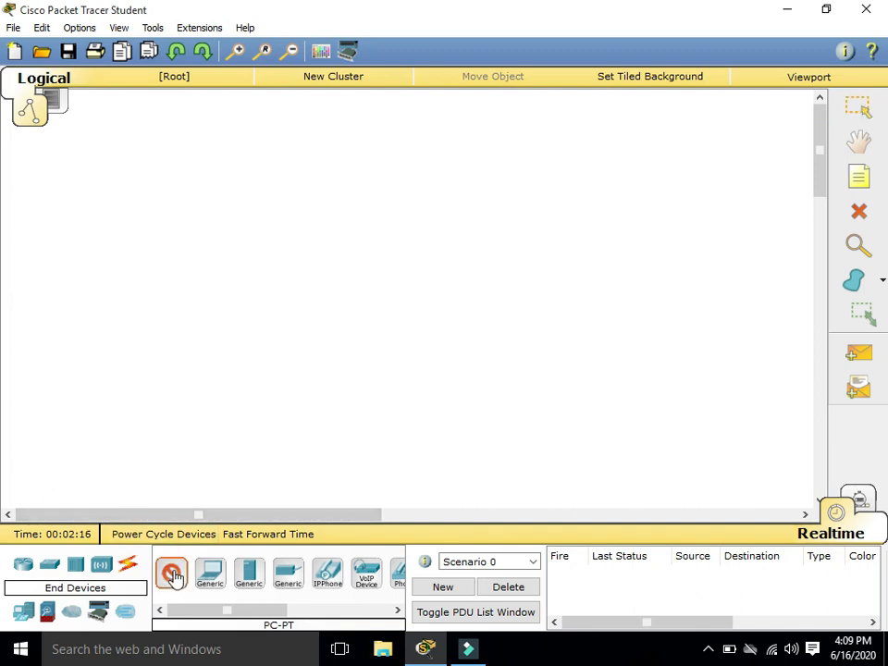
left_click(78, 198)
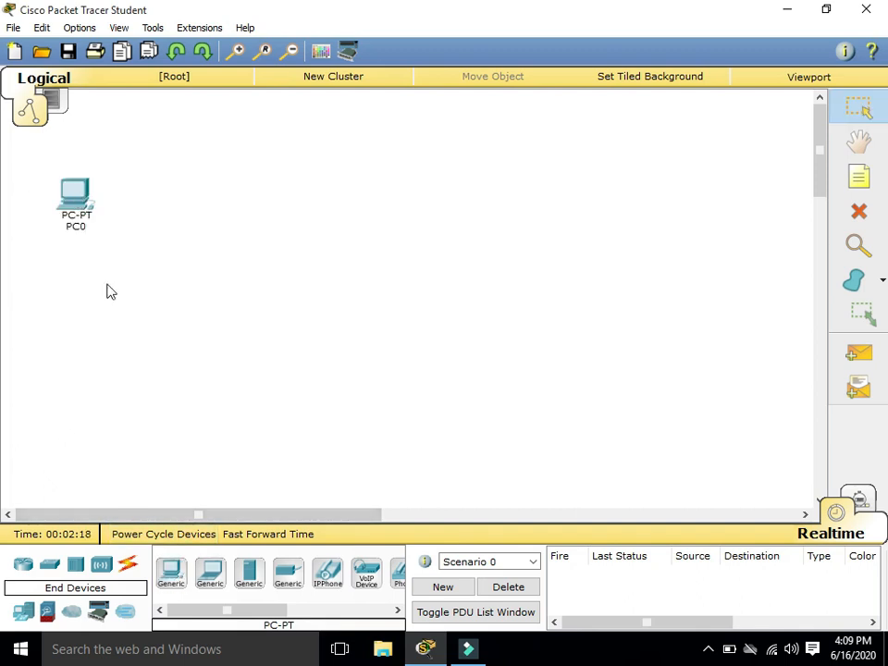
left_click(210, 587)
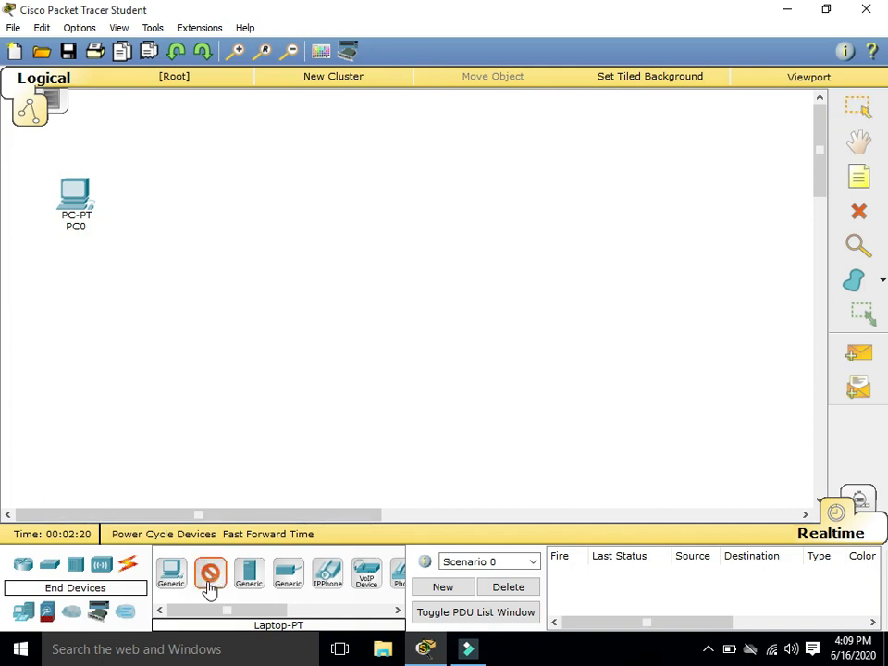
left_click(444, 210)
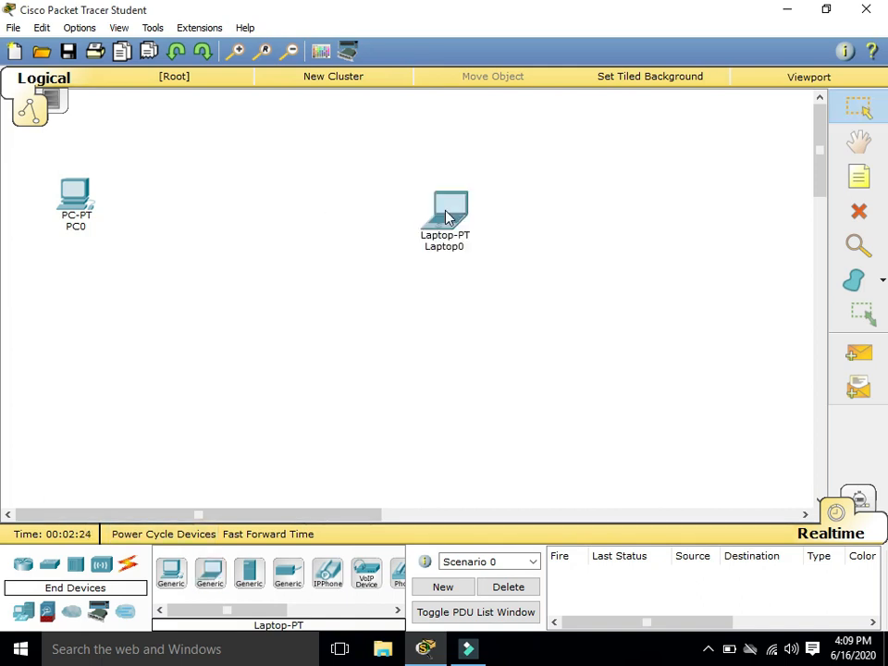
left_click(212, 574)
left_click(451, 424)
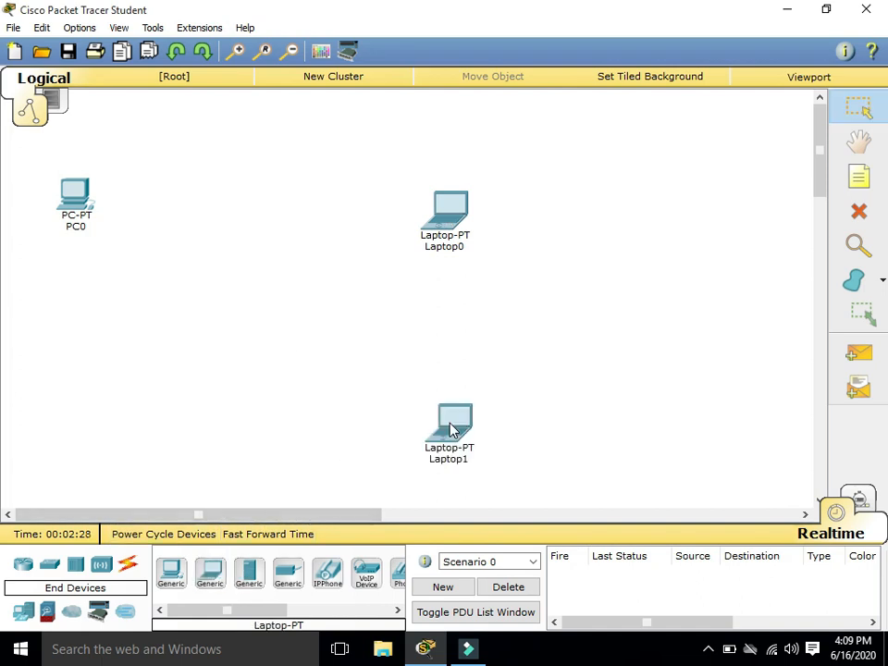
left_click(171, 573)
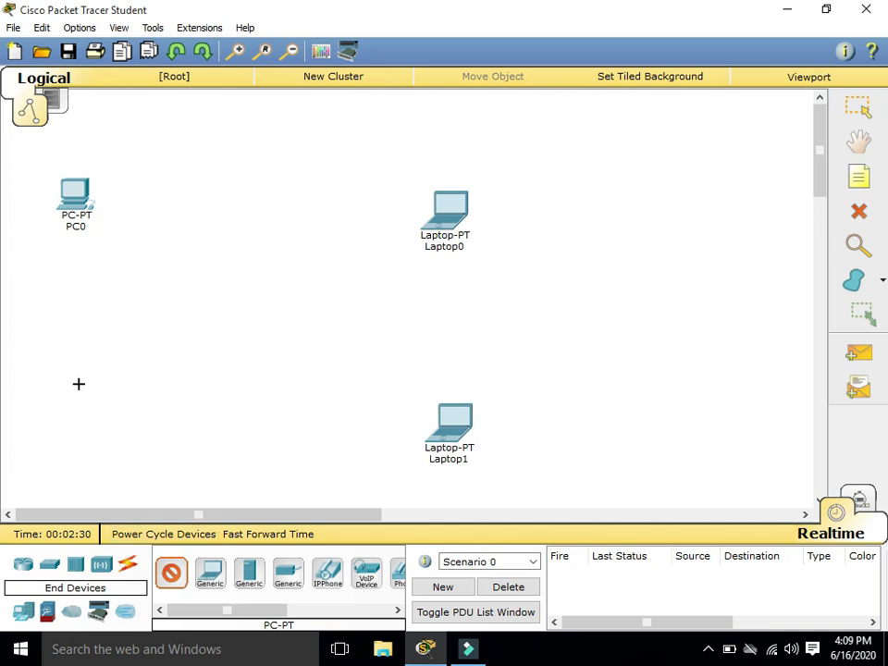
left_click(78, 383)
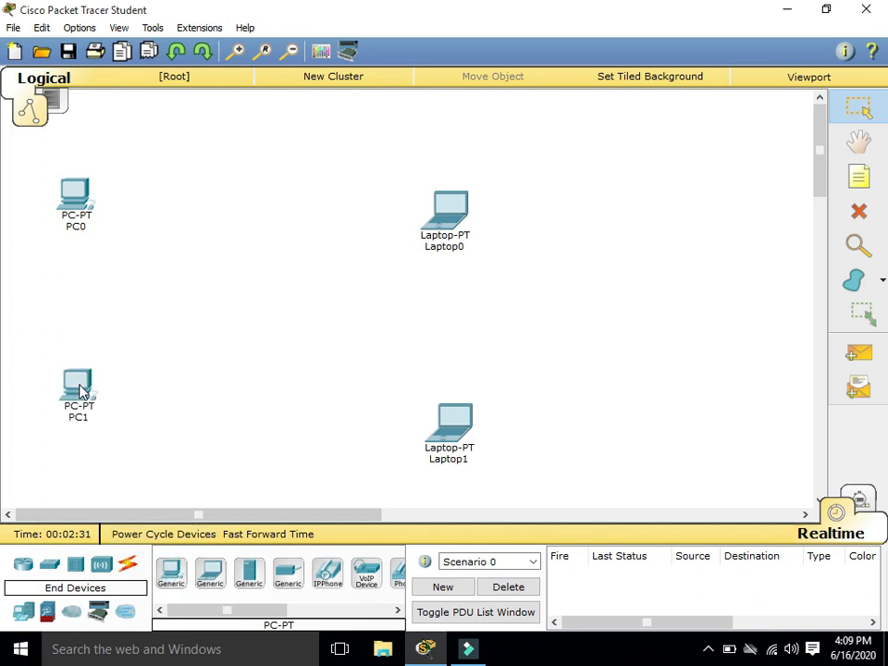
- Add a 2960-24TT switch between the PCs and the laptops
left_click(49, 571)
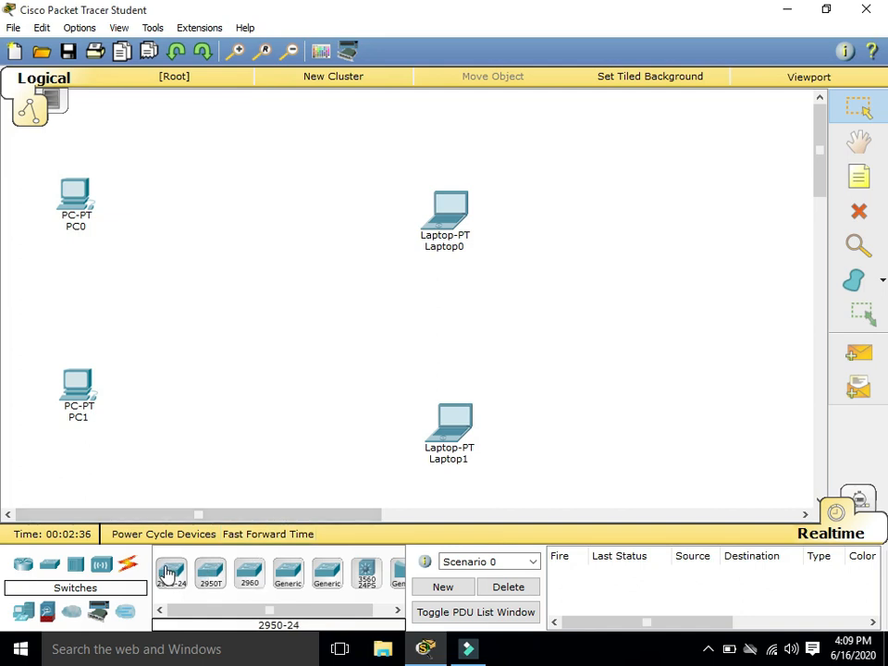
left_click(247, 574)
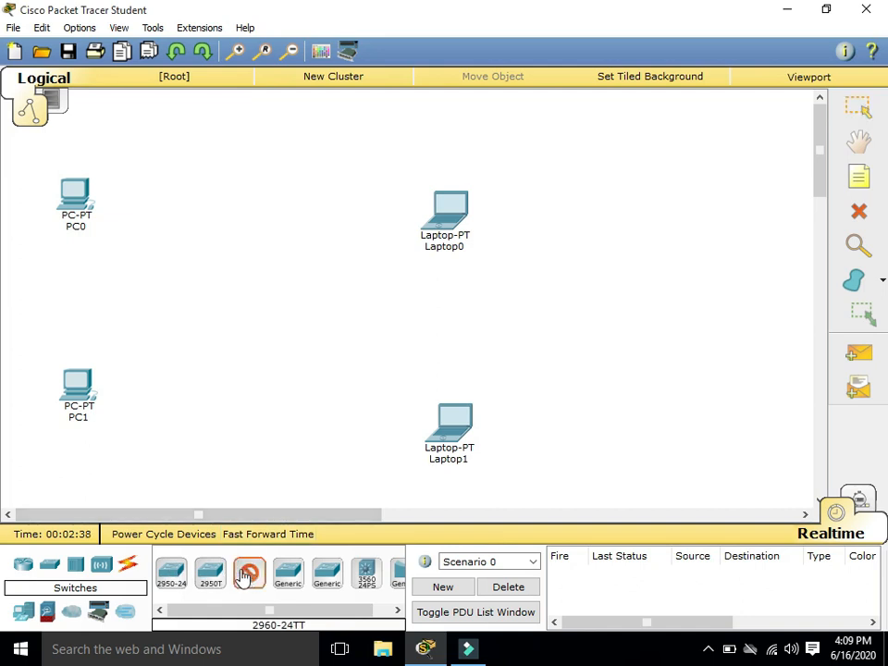
left_click(236, 320)
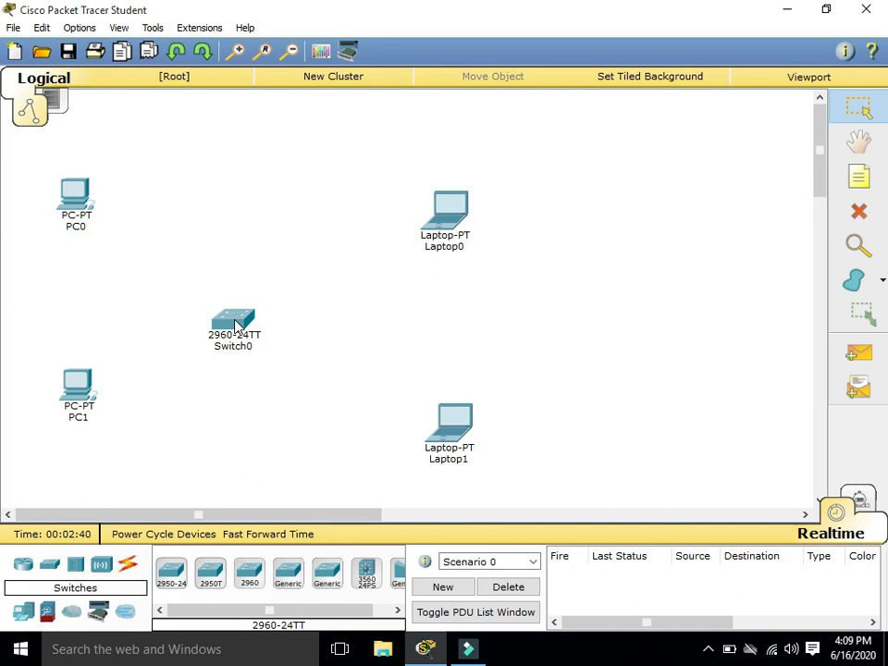
- Connect PC1's FastEthernet0 port to the switch's FastEthernet0/1 port with a copper straight-through cable
left_click(127, 566)
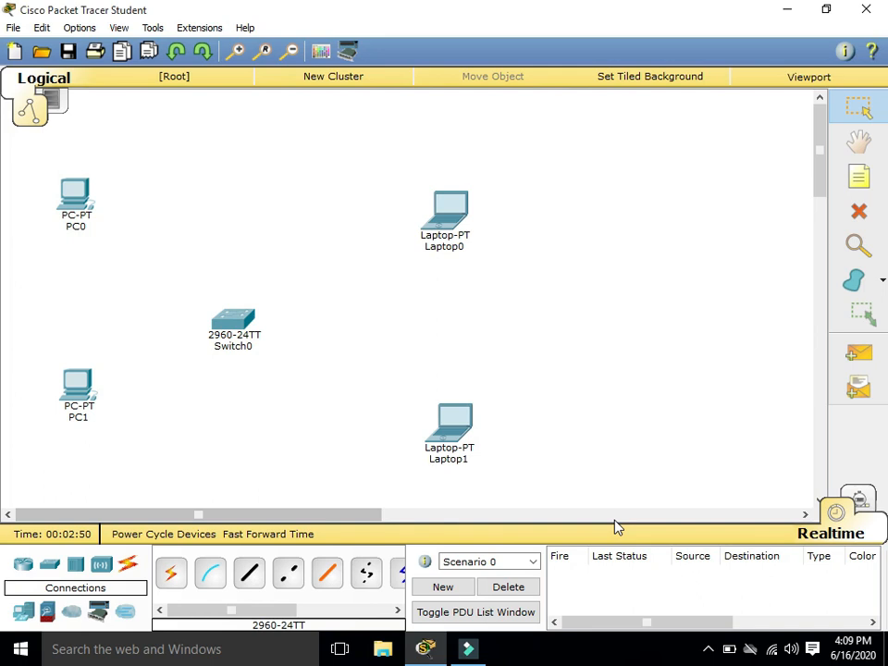
left_click_drag(273, 610, 220, 616)
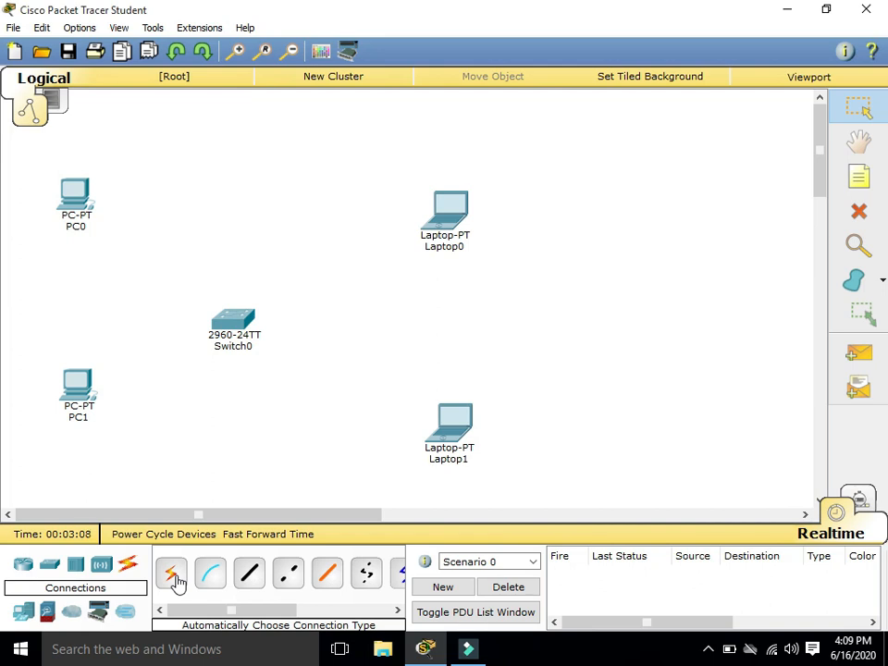
left_click(250, 580)
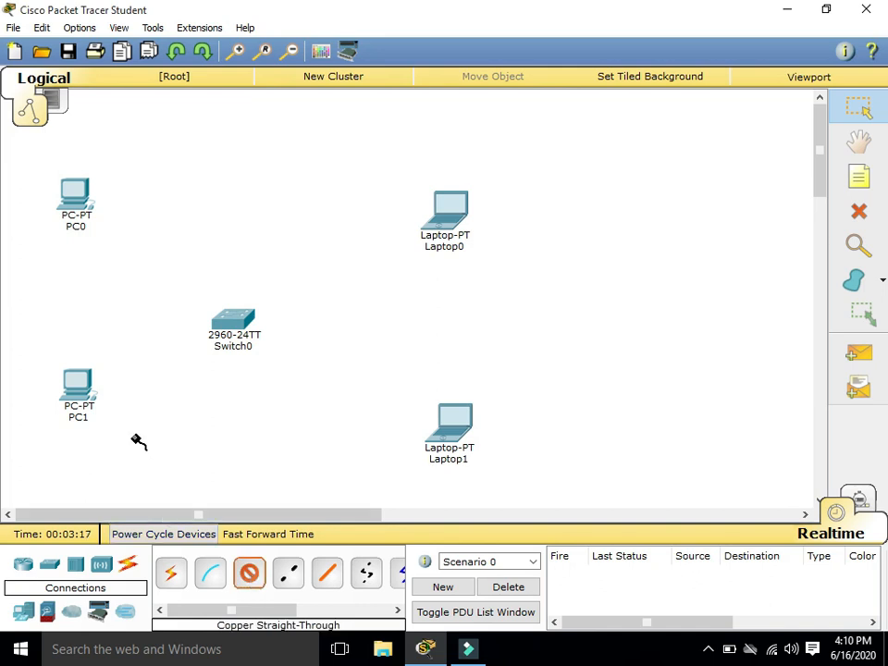
left_click(78, 382)
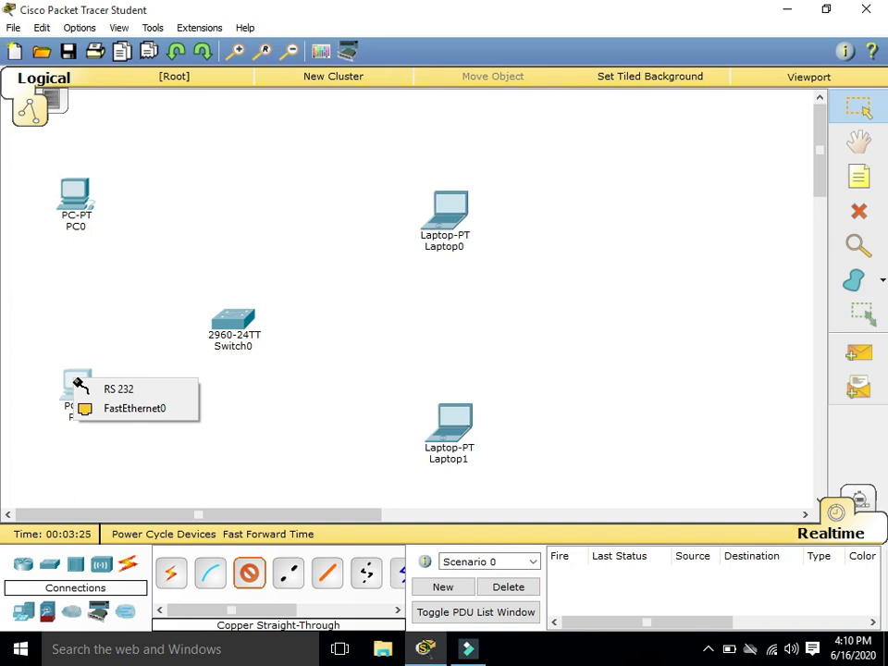
left_click(113, 410)
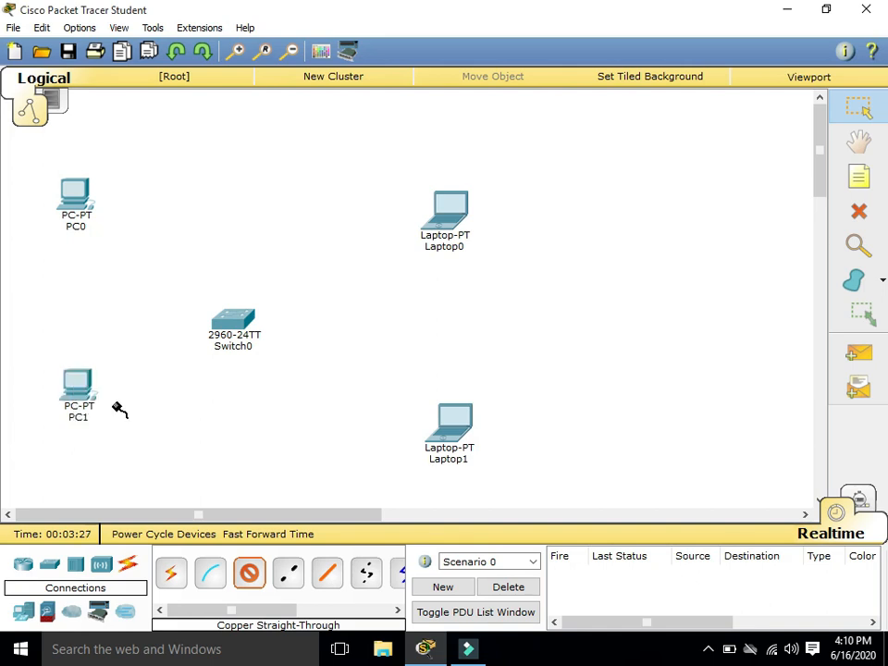
left_click(236, 321)
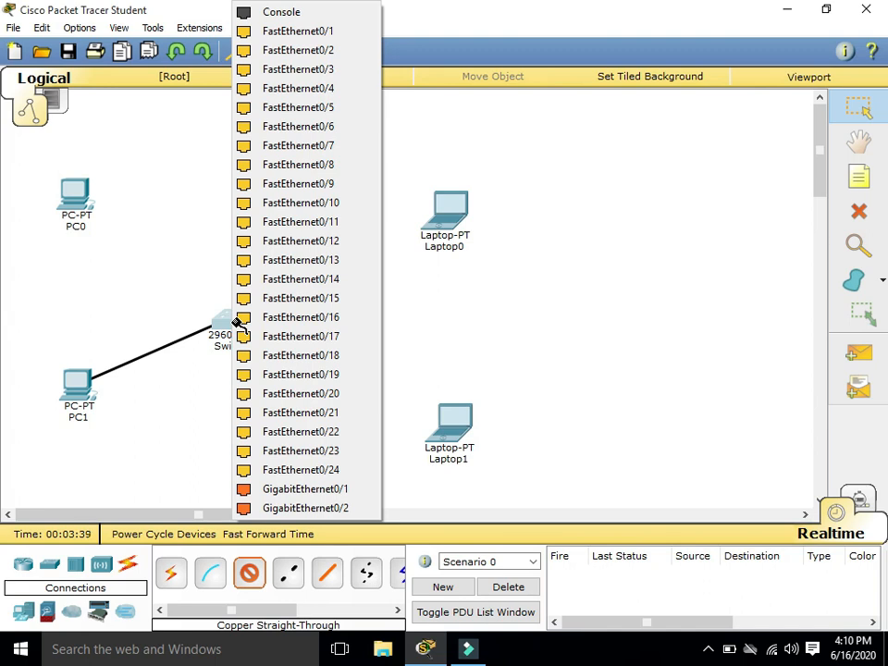
left_click(341, 34)
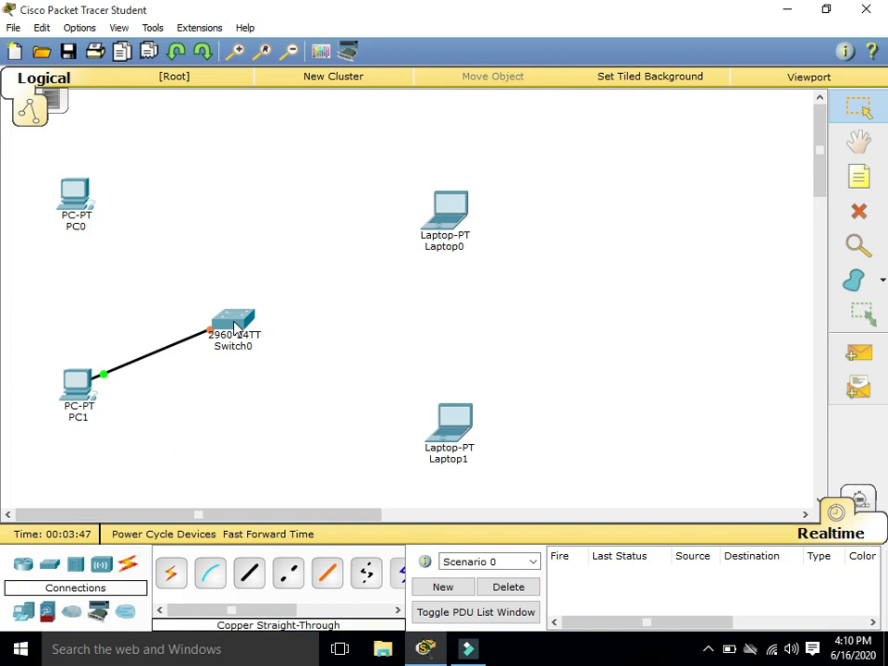
- Link PC0 and Laptop1 to the switch using the automatically chosen connection type
left_click(170, 573)
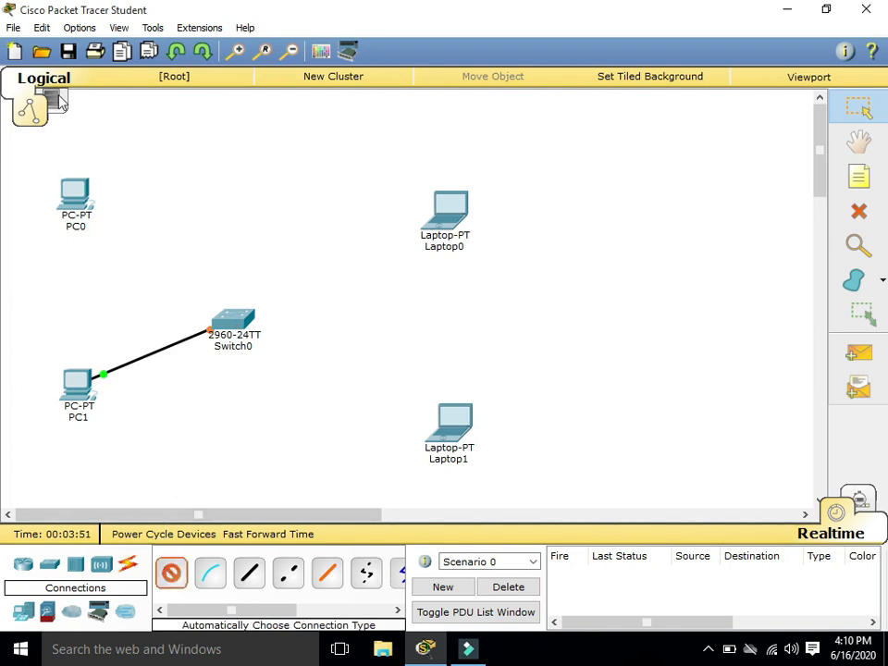
left_click(74, 194)
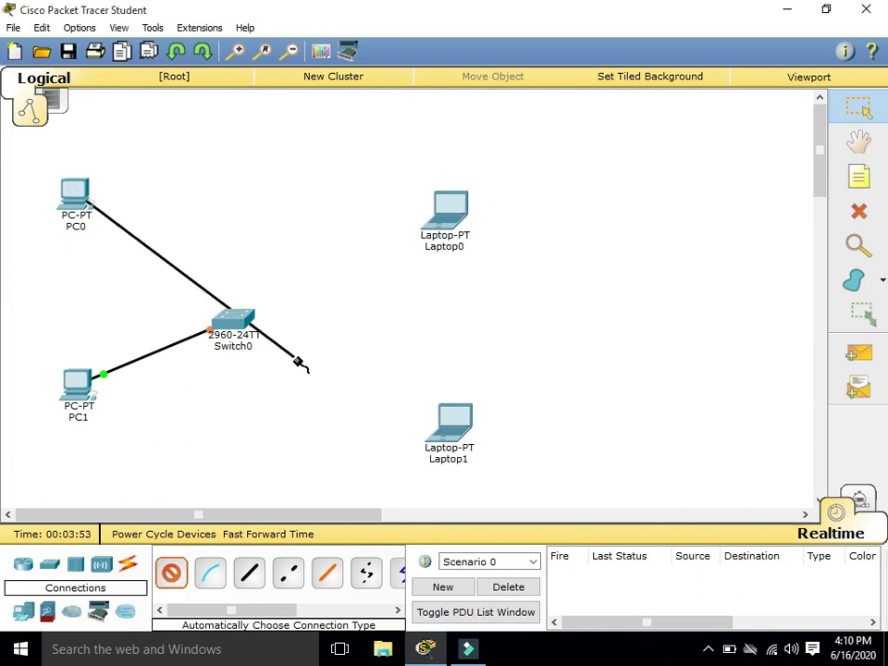
left_click(234, 320)
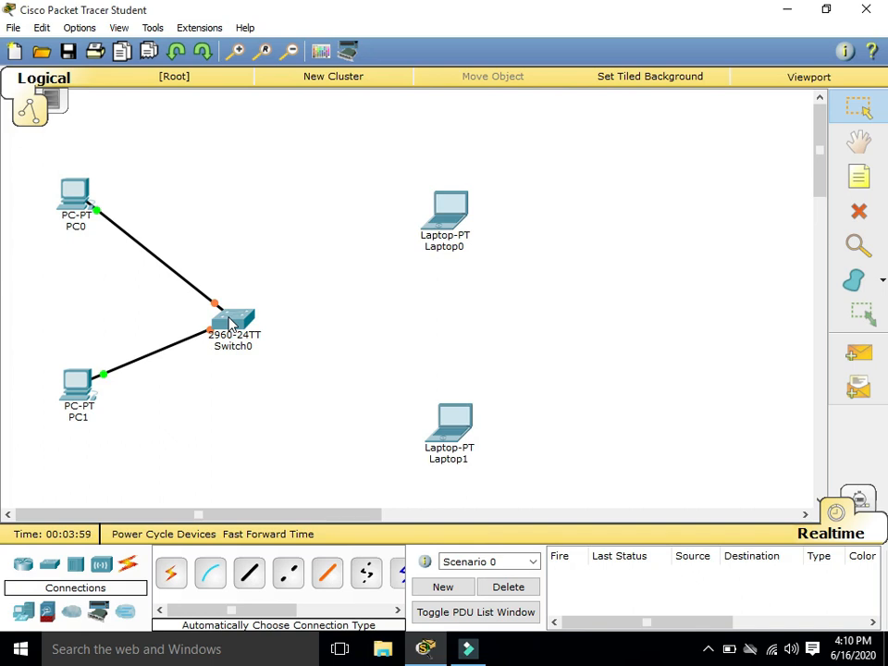
left_click(183, 587)
left_click(462, 428)
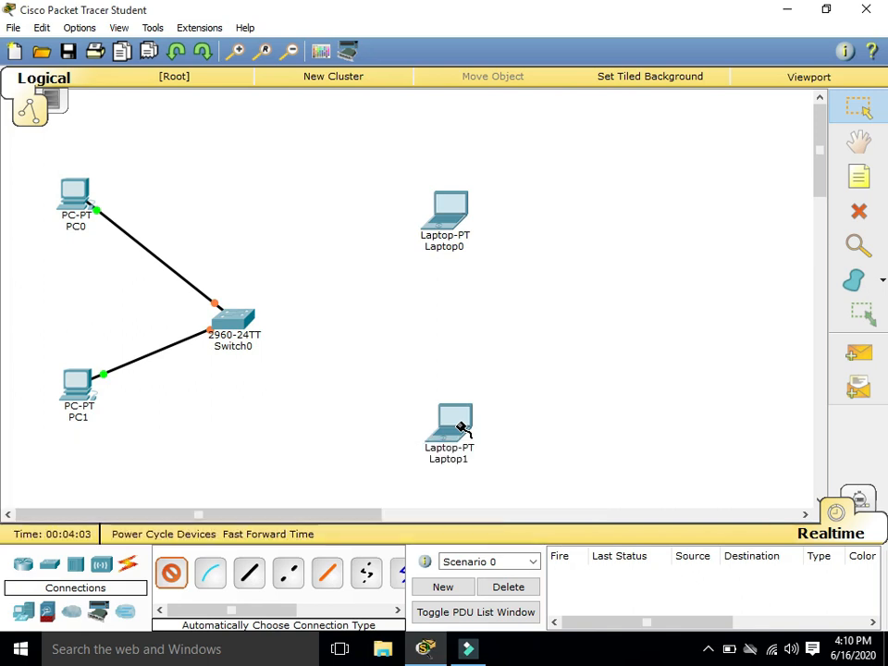
left_click(234, 331)
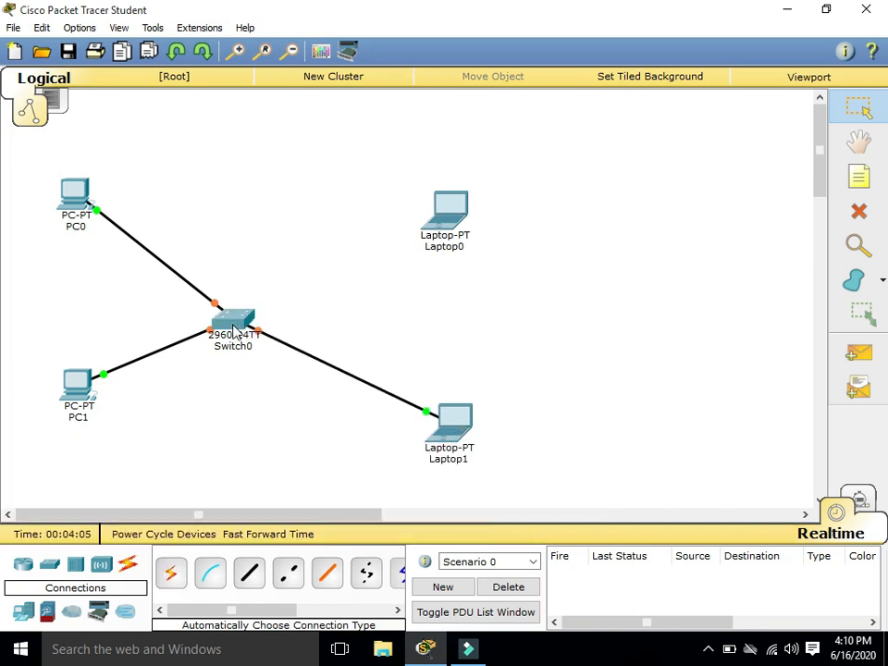
- Connect Laptop0 to the switch's FastEthernet0/4 port with a copper straight-through cable and fast-forward the simulation time
left_click(249, 574)
left_click(446, 217)
left_click(455, 244)
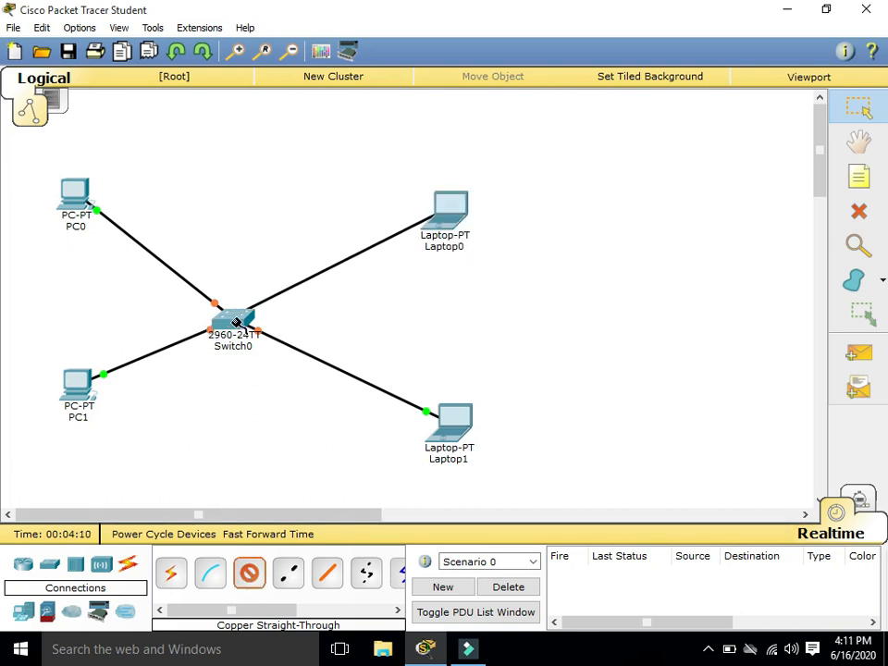
left_click(236, 321)
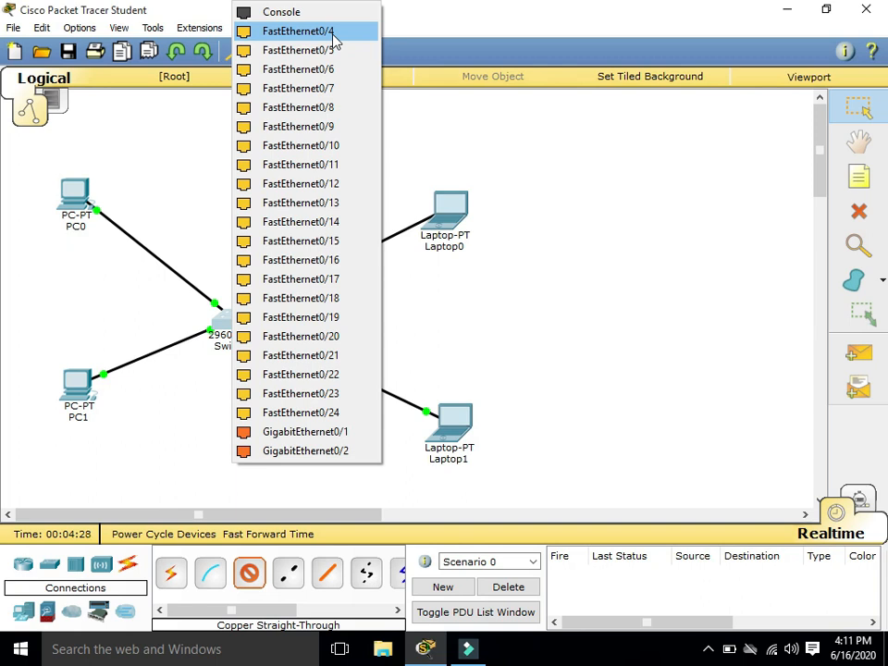
left_click(335, 41)
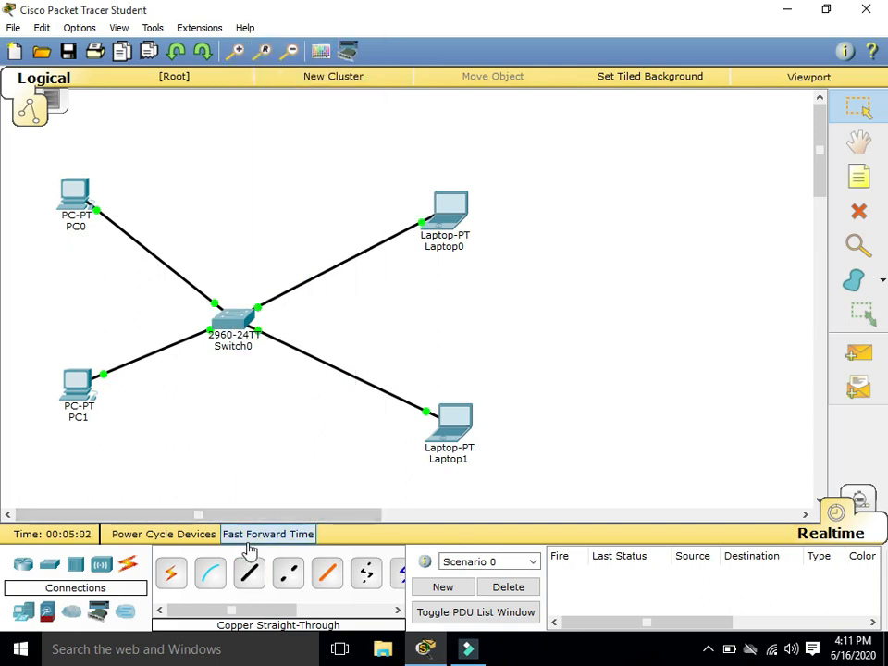
left_click(268, 534)
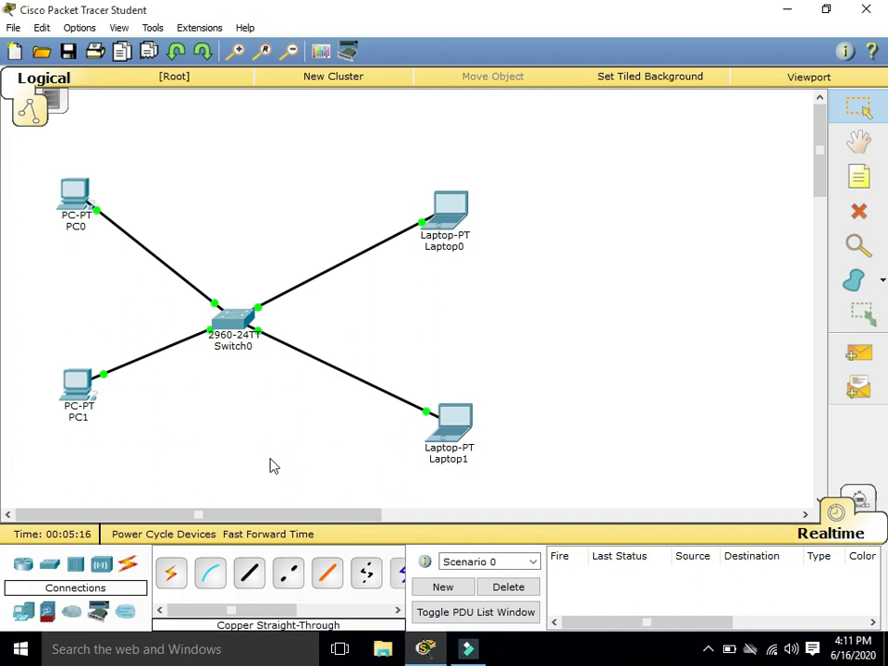
- Open the IP configuration of PC0
left_click(80, 198)
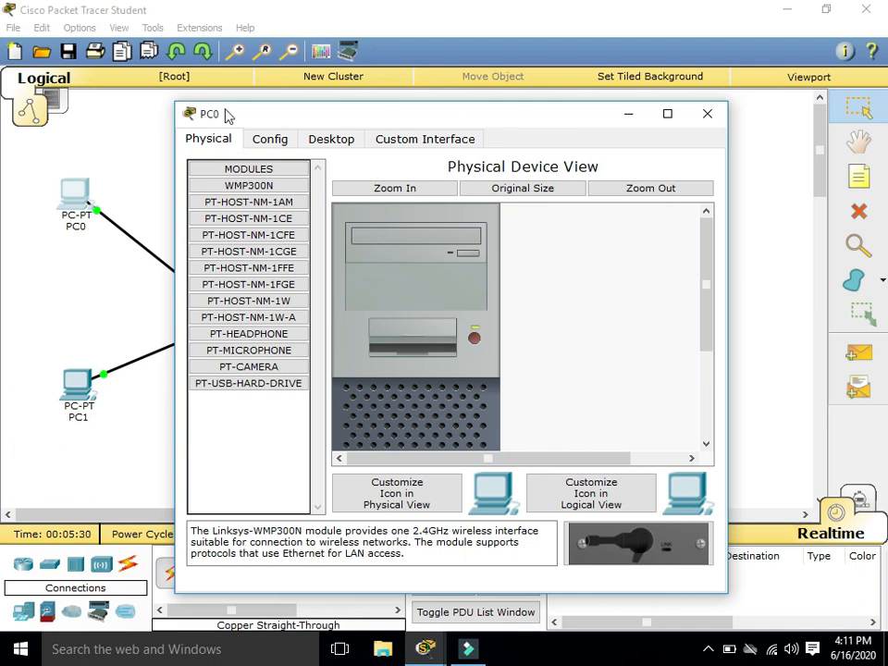
left_click(707, 113)
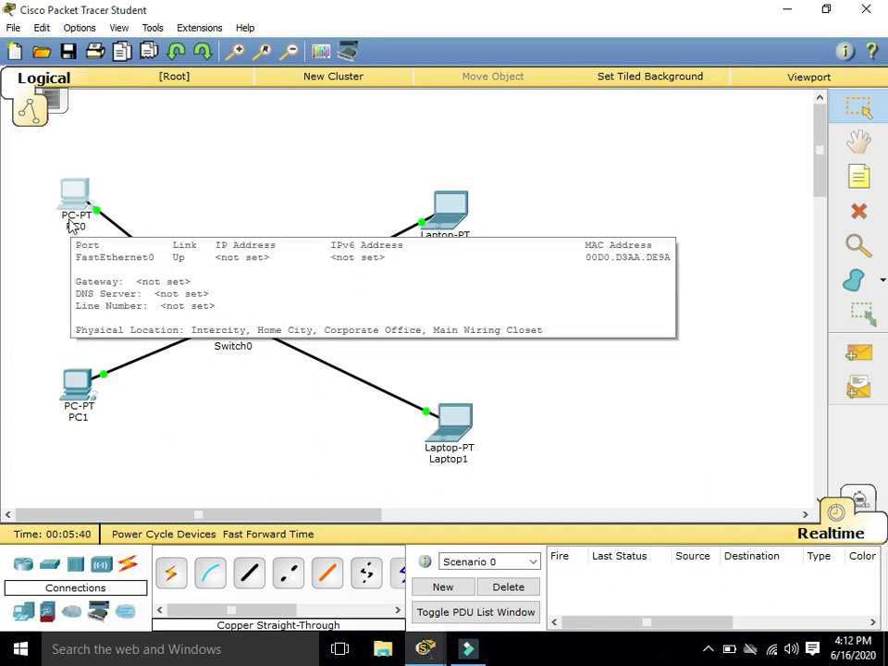
left_click(75, 212)
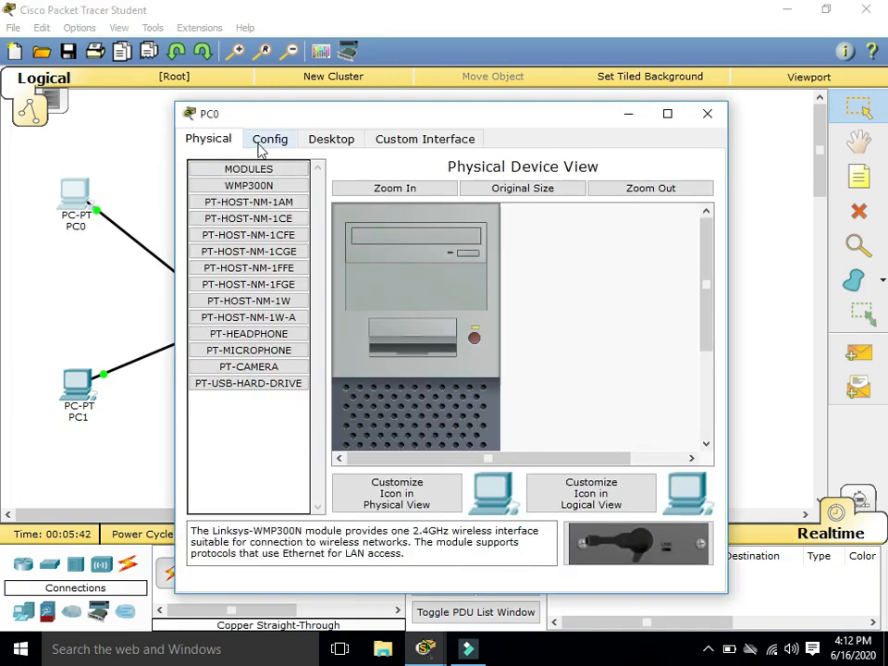
left_click(324, 146)
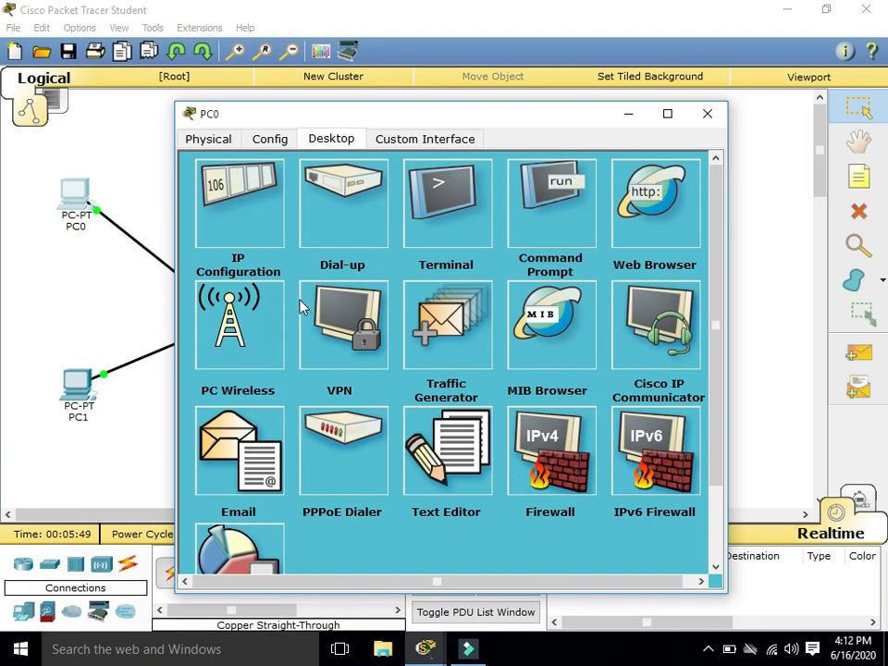
left_click(260, 213)
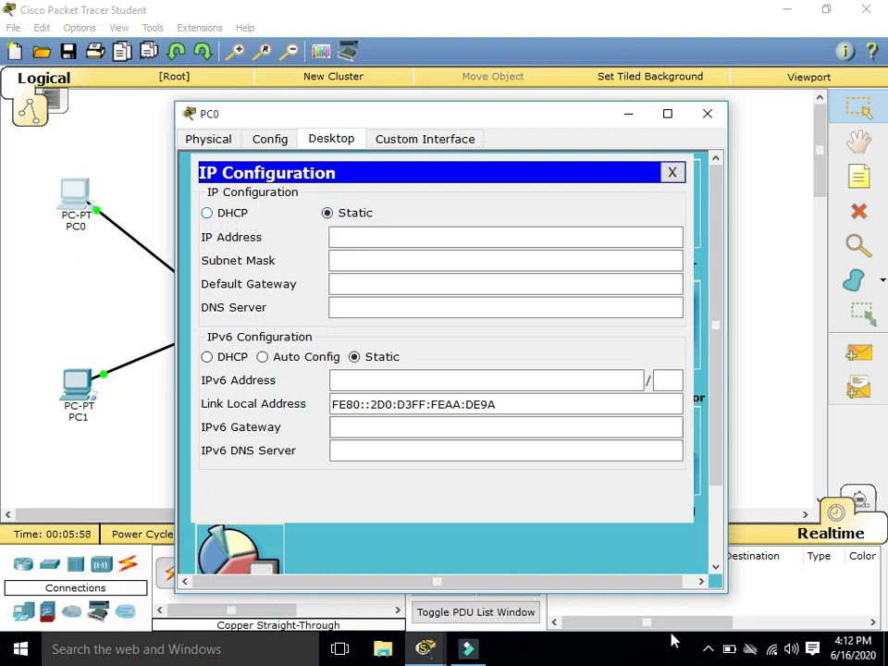
mouse_move(506, 637)
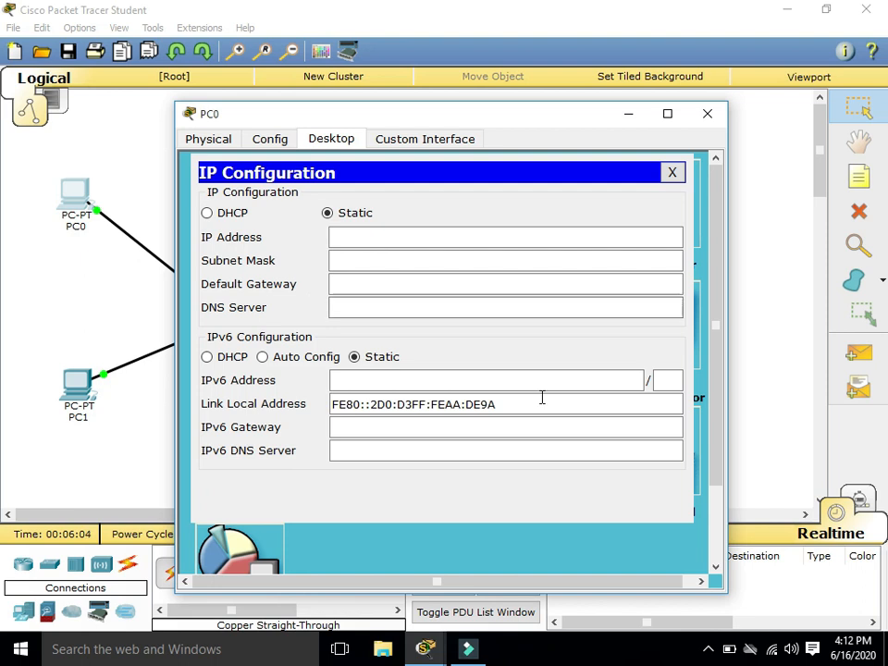
left_click(708, 648)
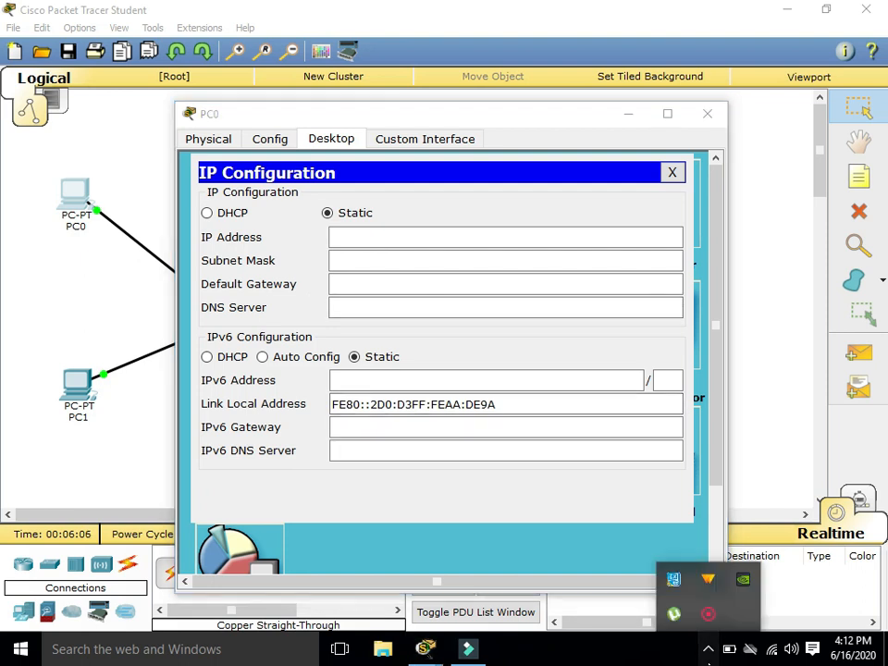
left_click(709, 660)
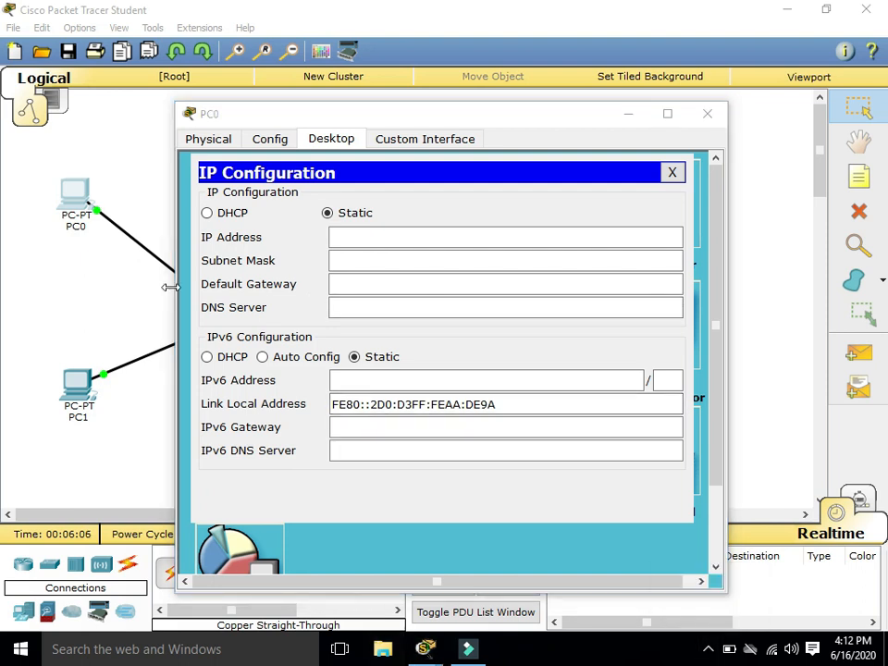
- Give PC0 the static IP address 10.1.1.1 with subnet mask 255.0.0.0
left_click(207, 214)
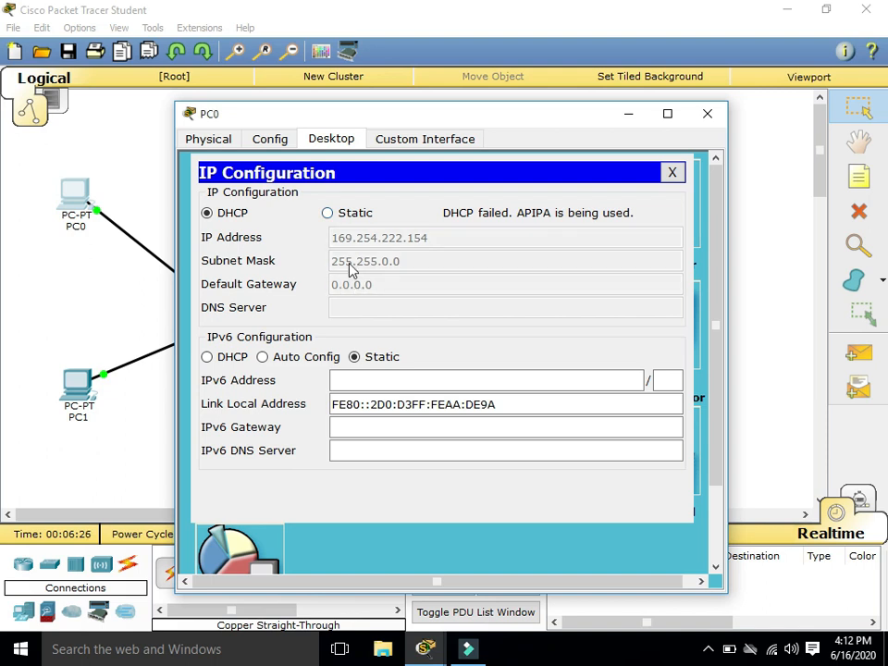
left_click(329, 214)
left_click(345, 237)
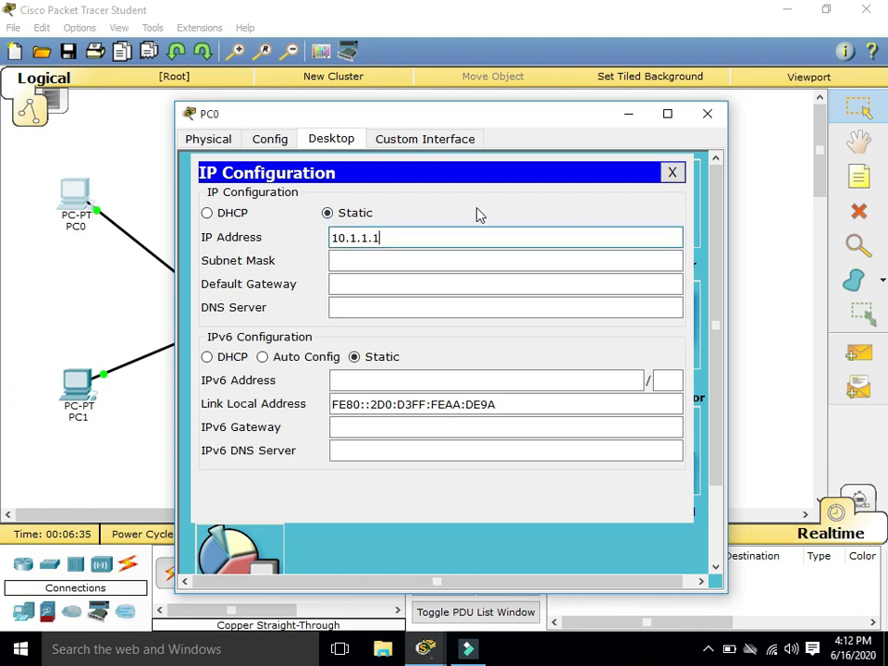
left_click(340, 139)
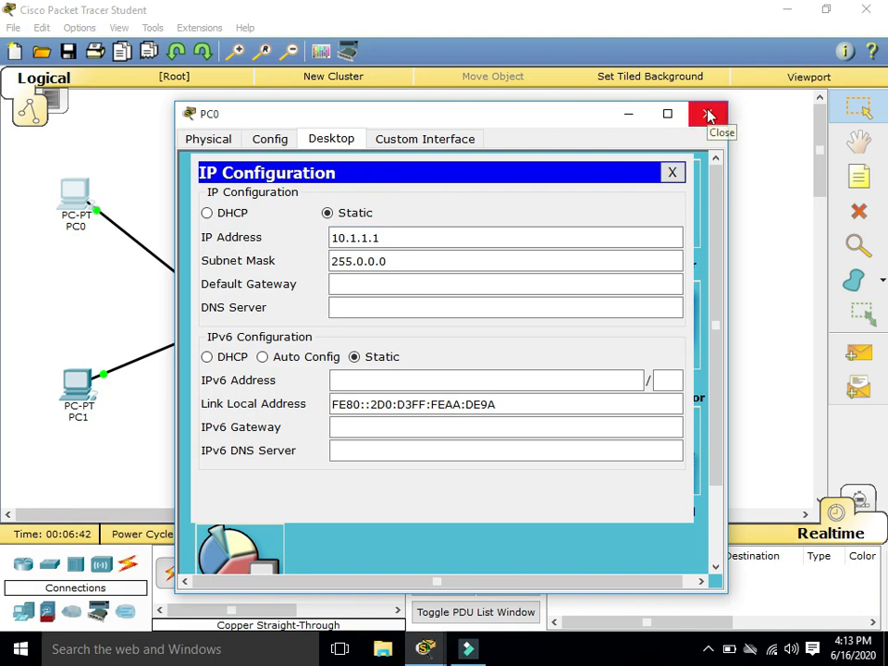
left_click(708, 649)
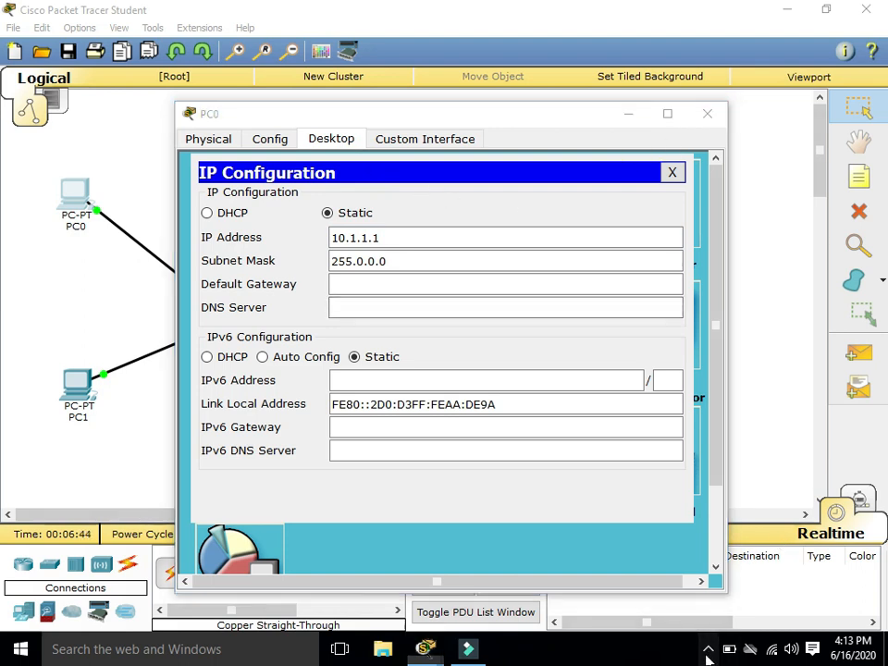
right_click(709, 614)
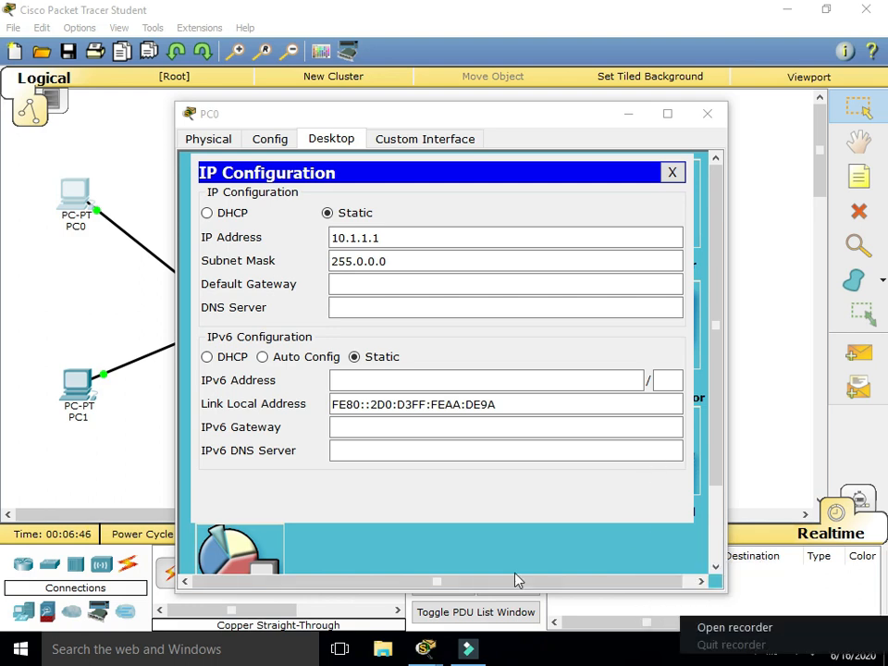
left_click(731, 629)
left_click(652, 615)
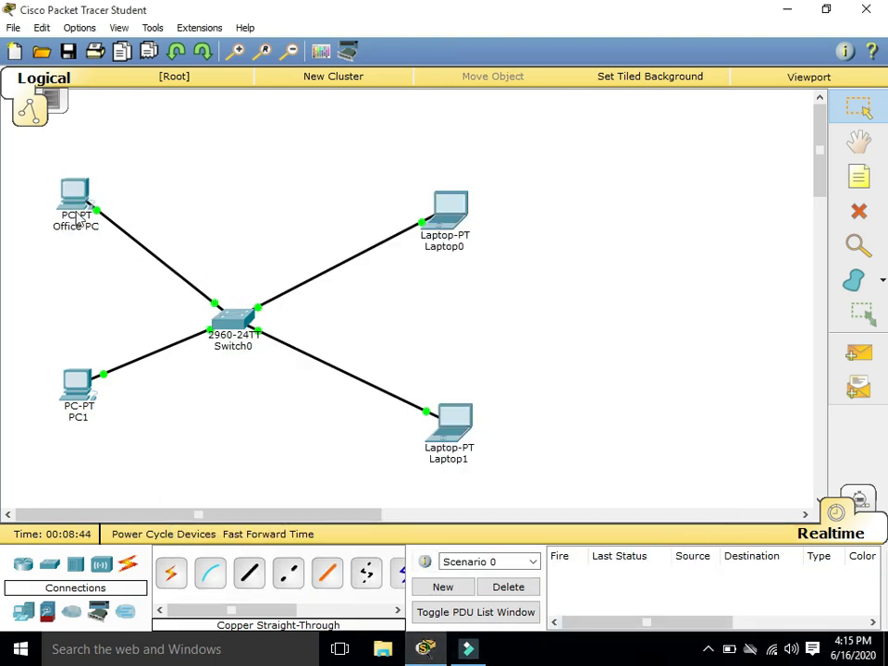
- Change PC1's display name to Office PC 2
left_click(78, 387)
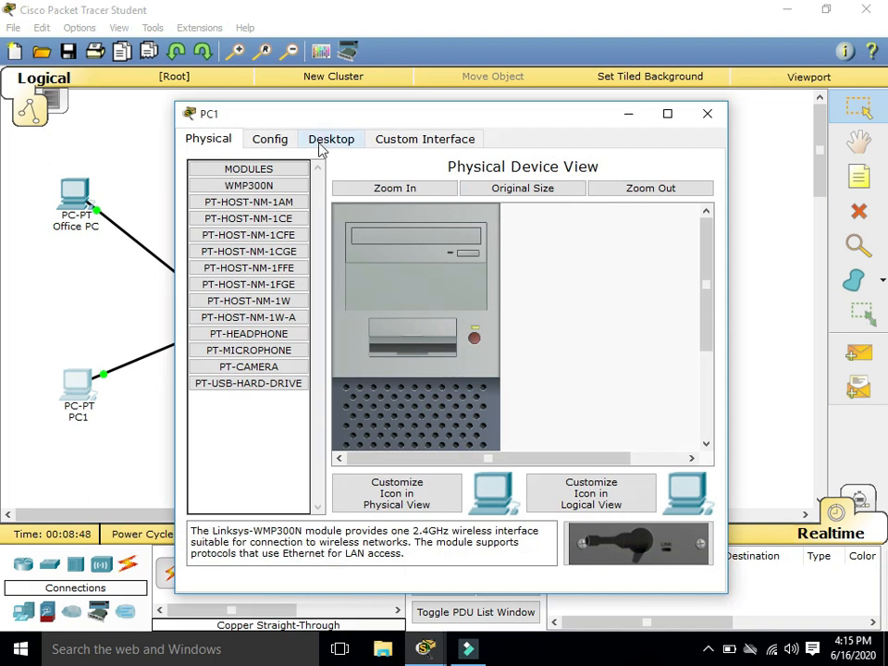
left_click(707, 124)
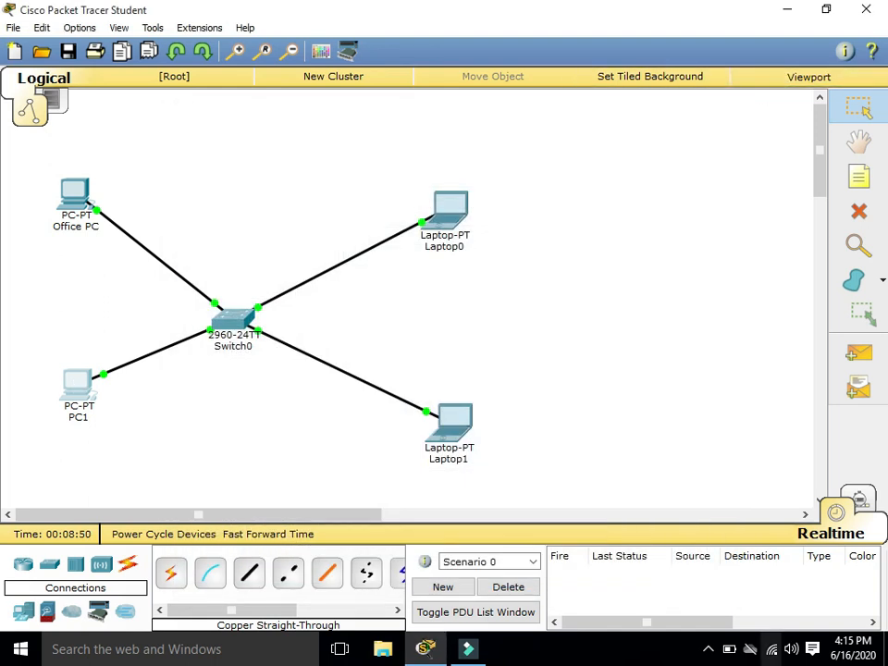
left_click(80, 390)
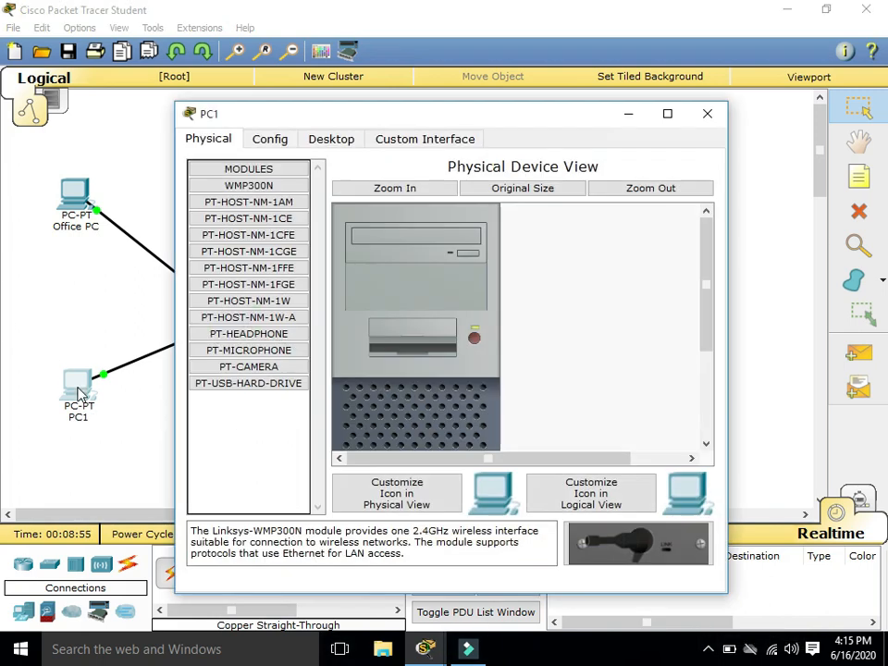
left_click(273, 143)
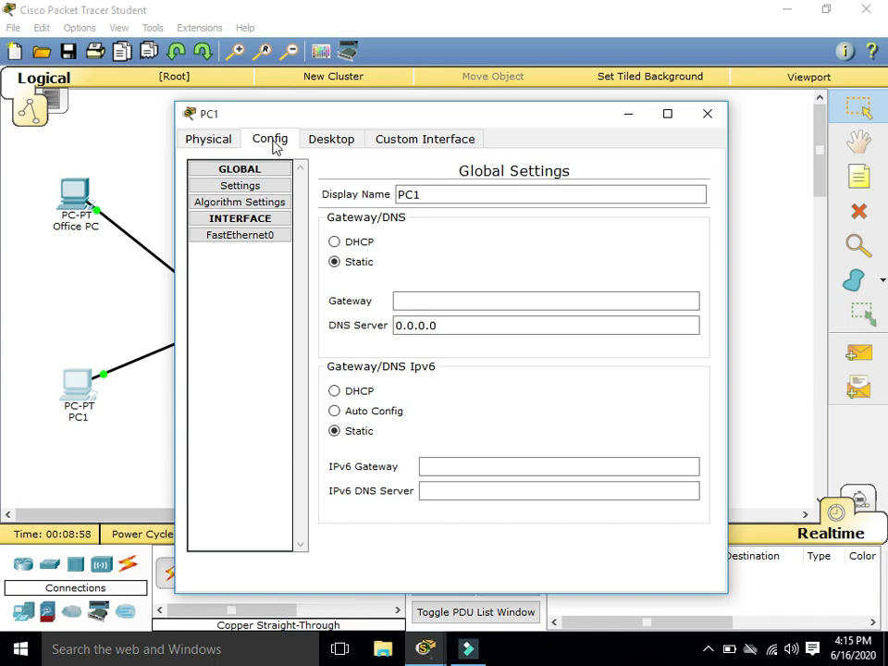
double_click(434, 193)
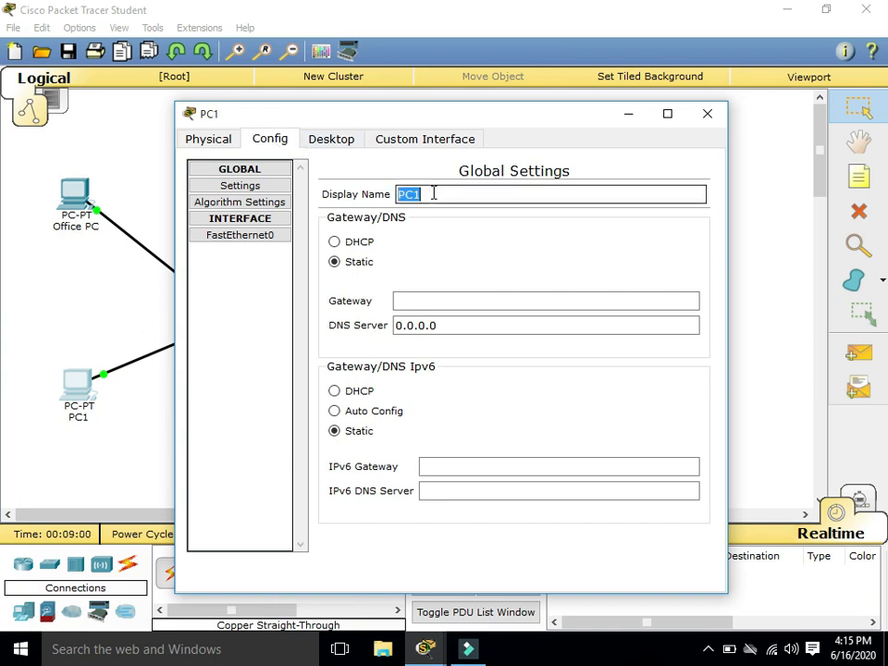
type("O")
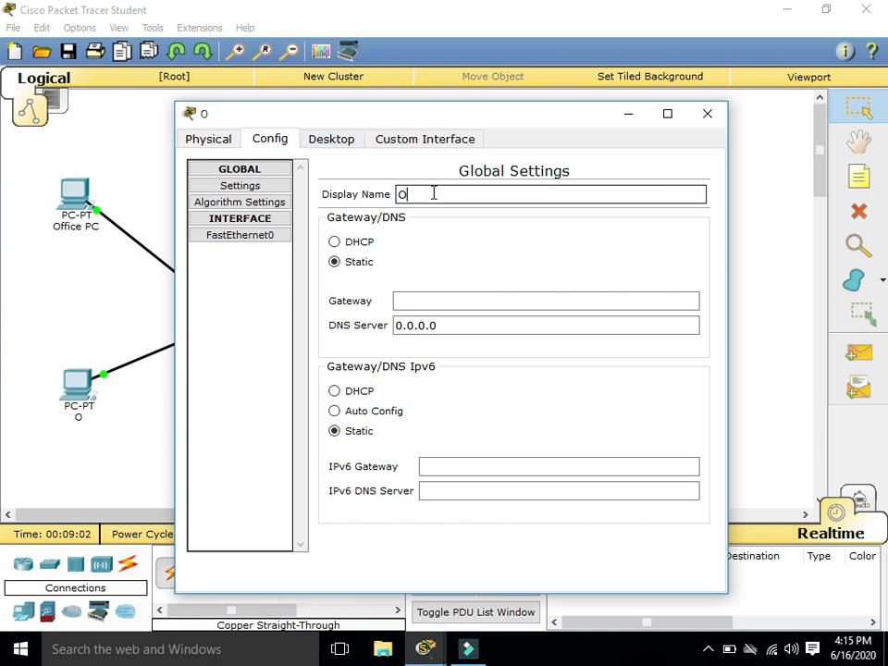
type("ffice")
type(" M")
key("BackSpace")
key("BackSpace")
type("PC")
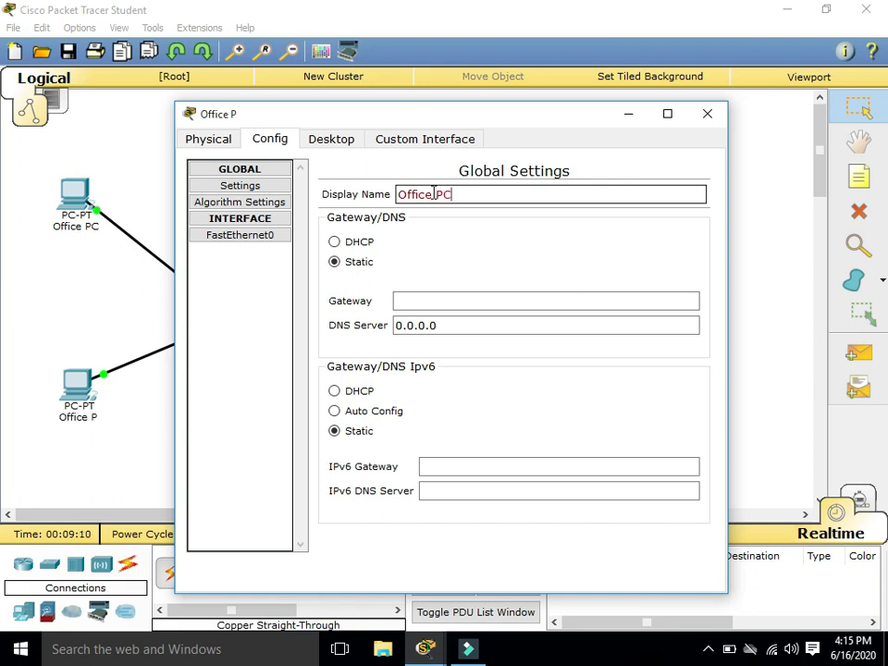
type(" 2")
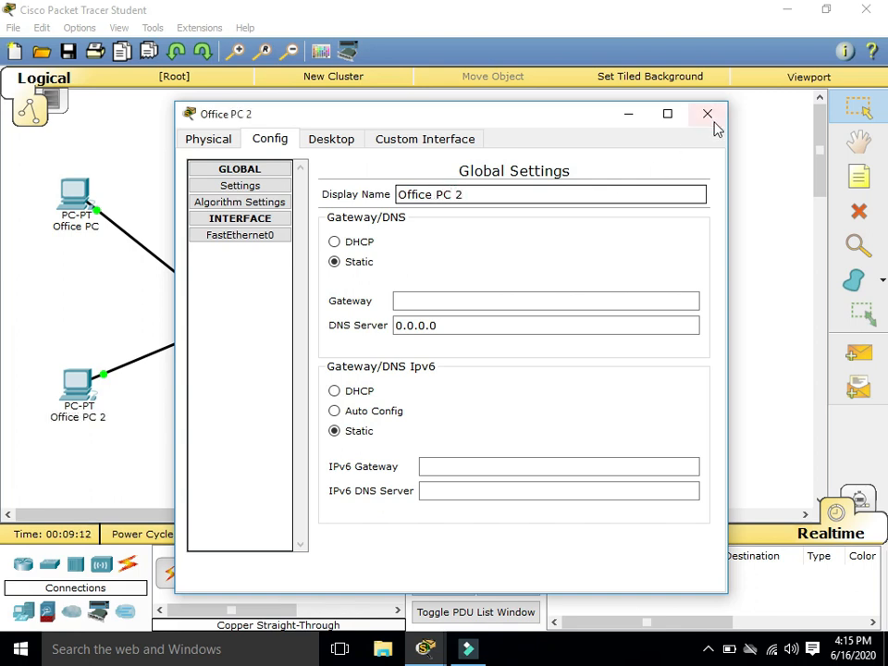
- Assign the static IP address 10.1.1.2 to Office PC 2 and close its configuration window
left_click(336, 146)
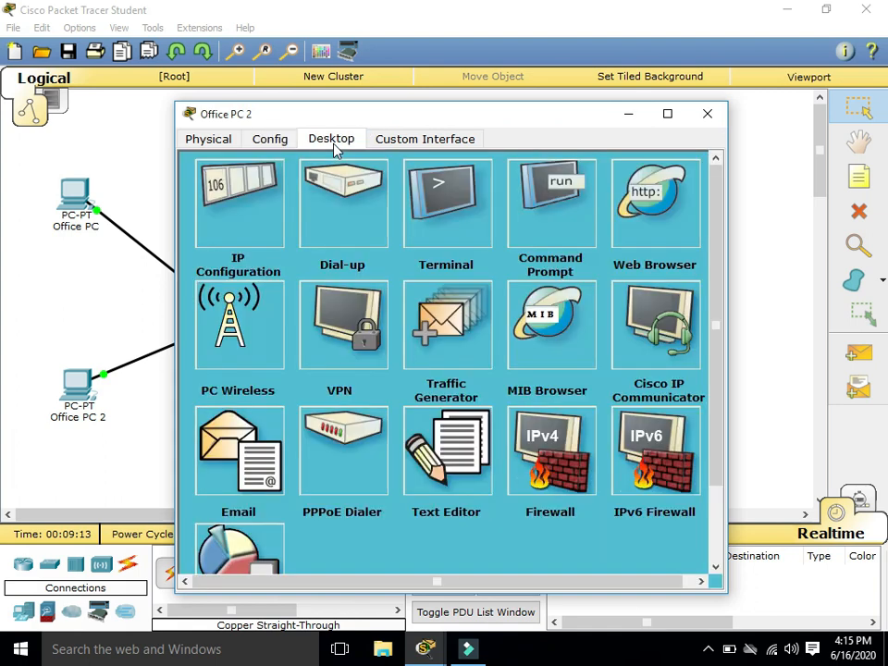
left_click(240, 209)
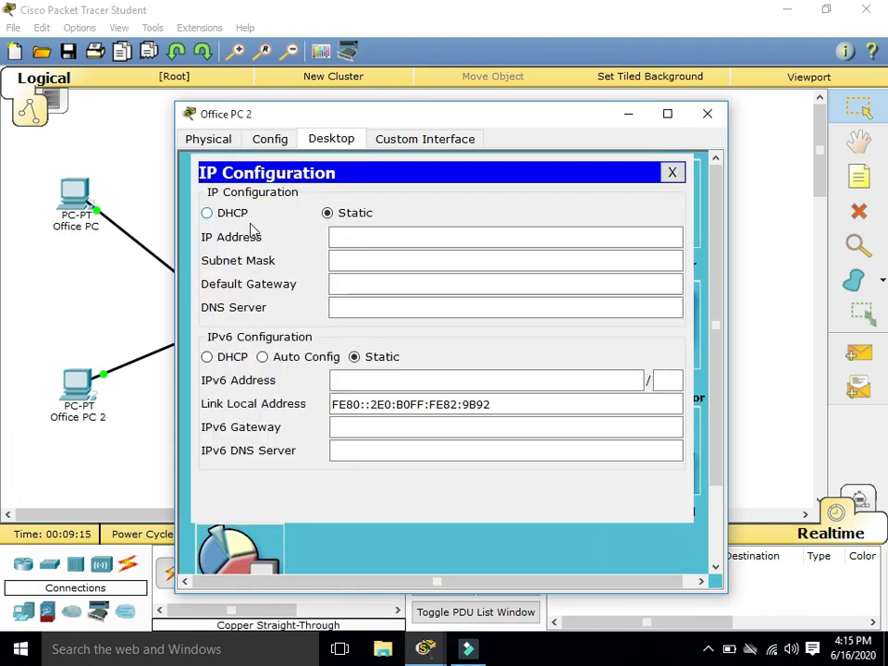
left_click(356, 241)
type("10.1.1.2")
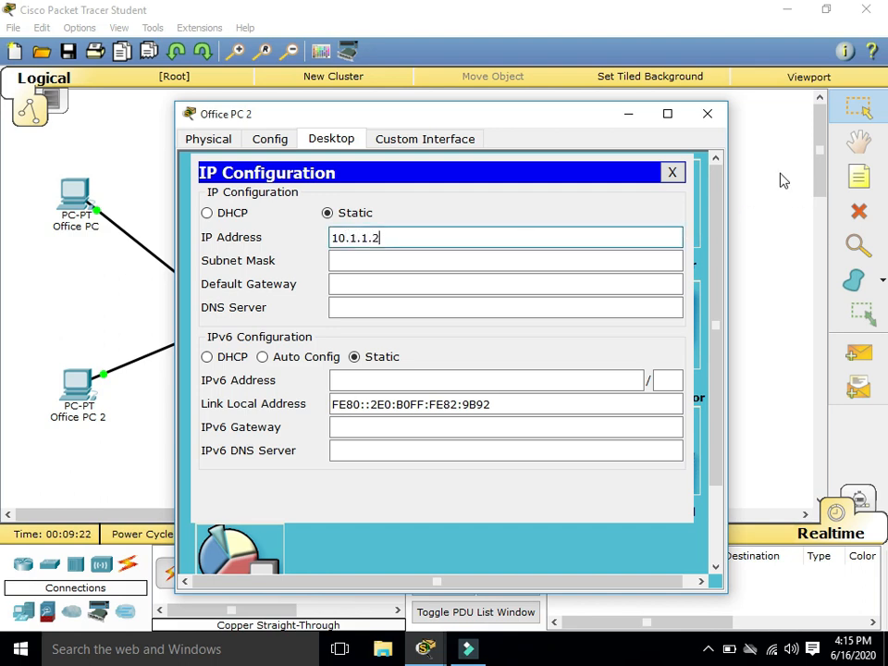
left_click(708, 113)
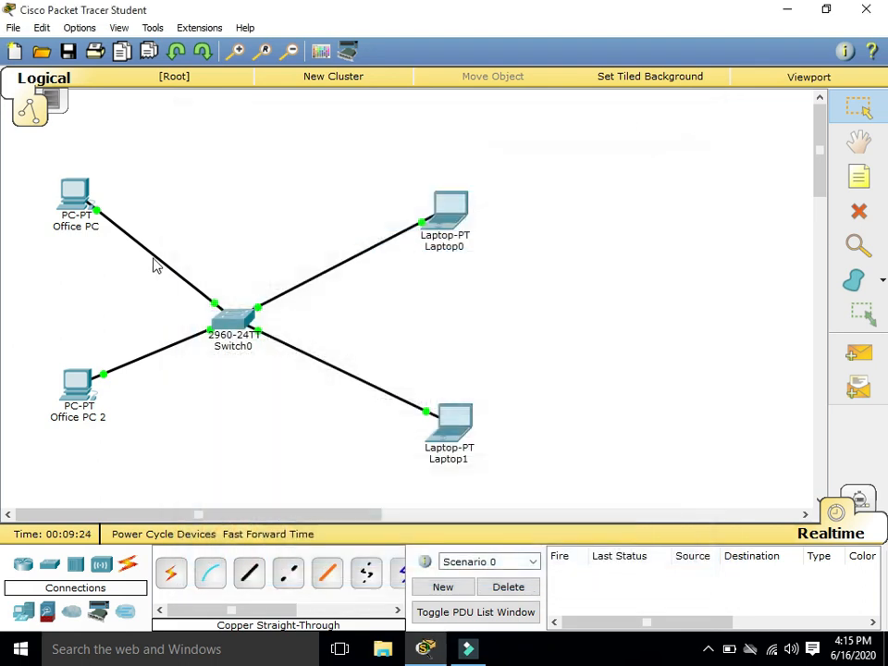
- Check the IP address and subnet mask configured on Office PC and on Office PC 2
double_click(85, 202)
left_click(69, 202)
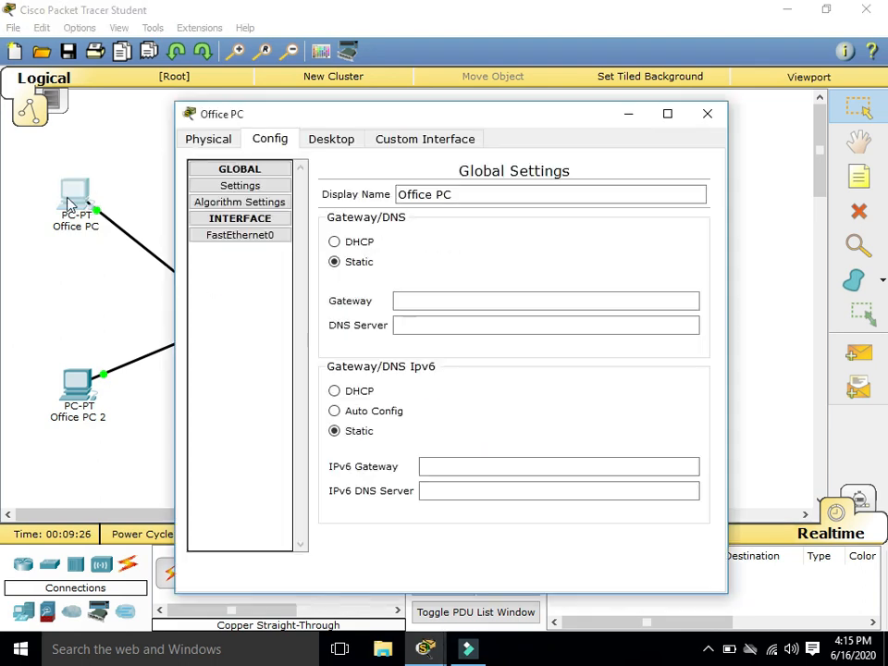
left_click(329, 141)
left_click(277, 227)
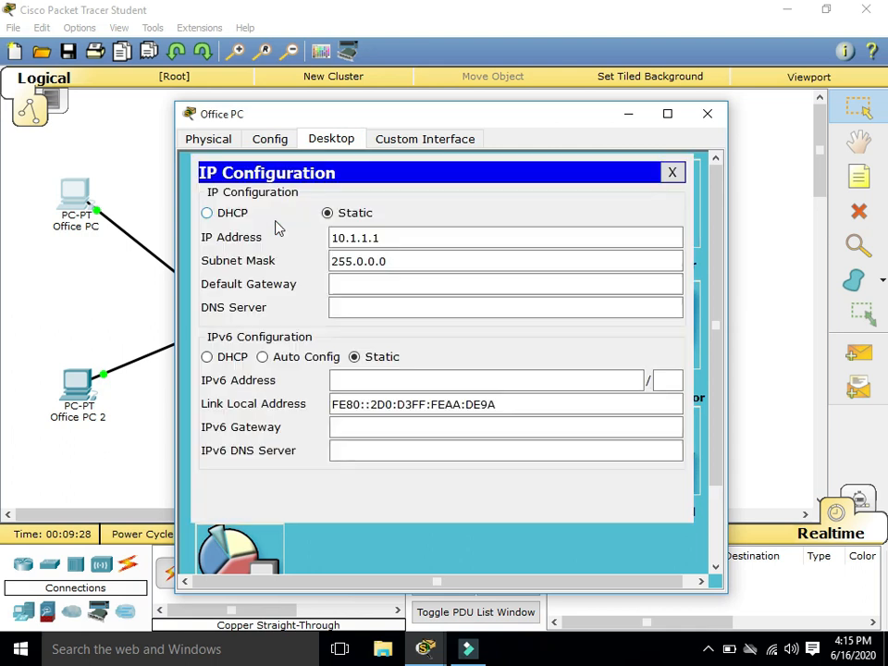
left_click(709, 116)
left_click(77, 389)
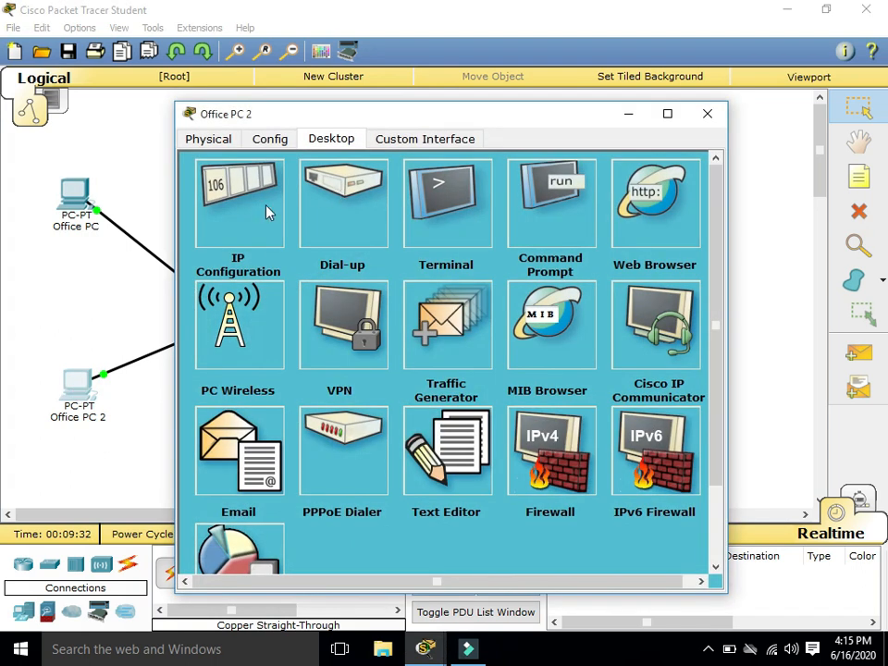
left_click(269, 208)
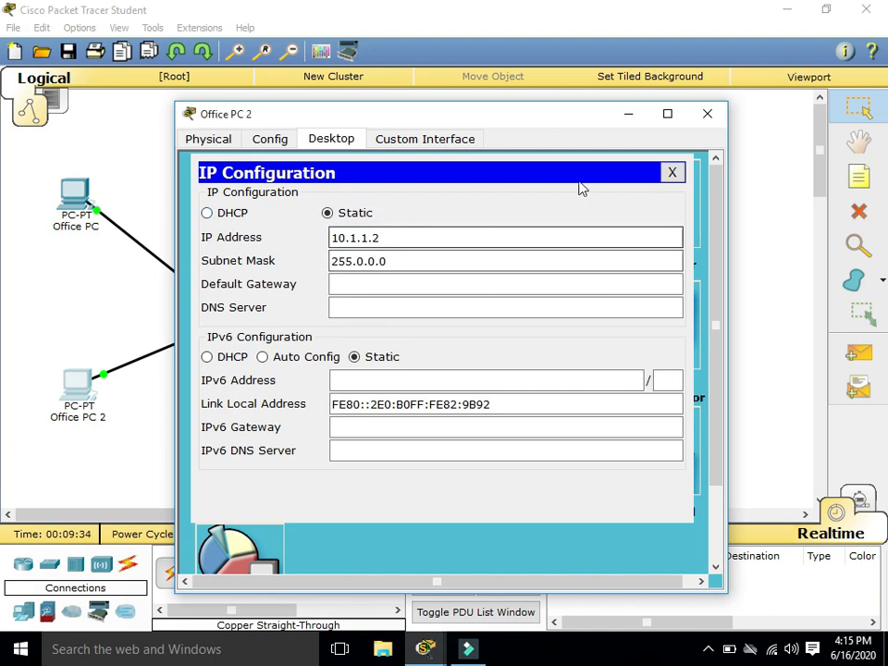
left_click(709, 116)
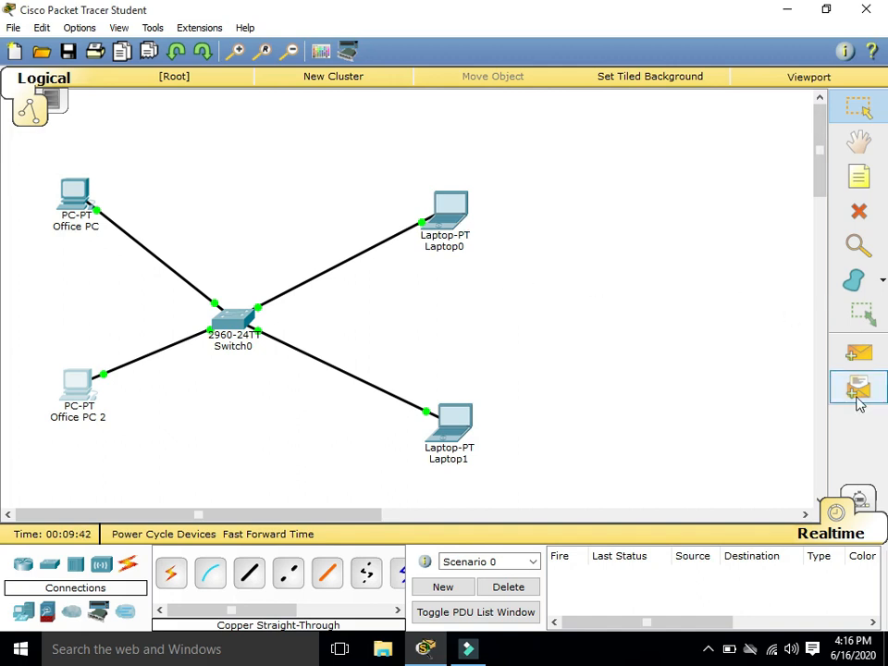
- Send a simple PDU from Office PC to Office PC 2 to test their connection
left_click(870, 357)
left_click(75, 201)
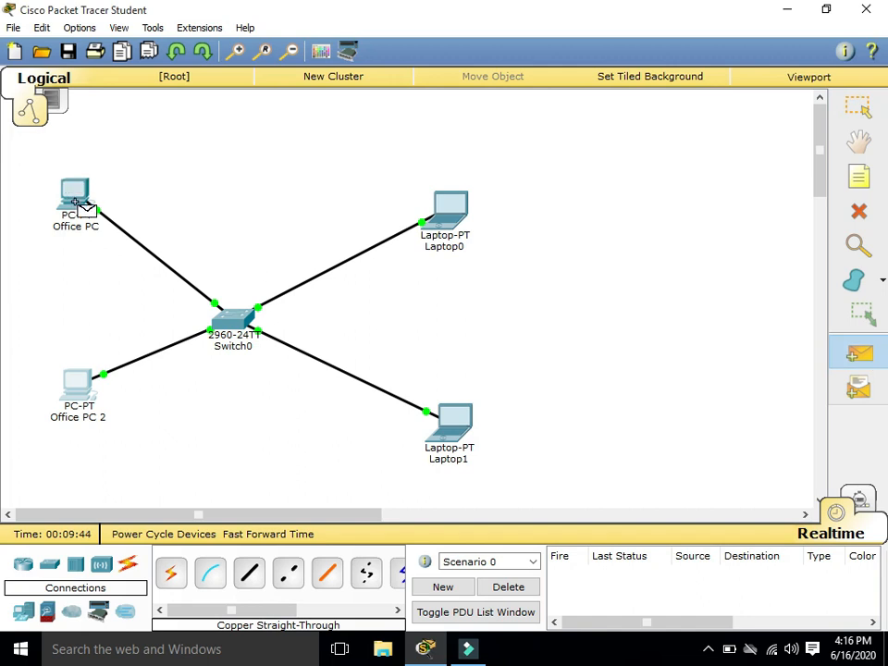
left_click(79, 384)
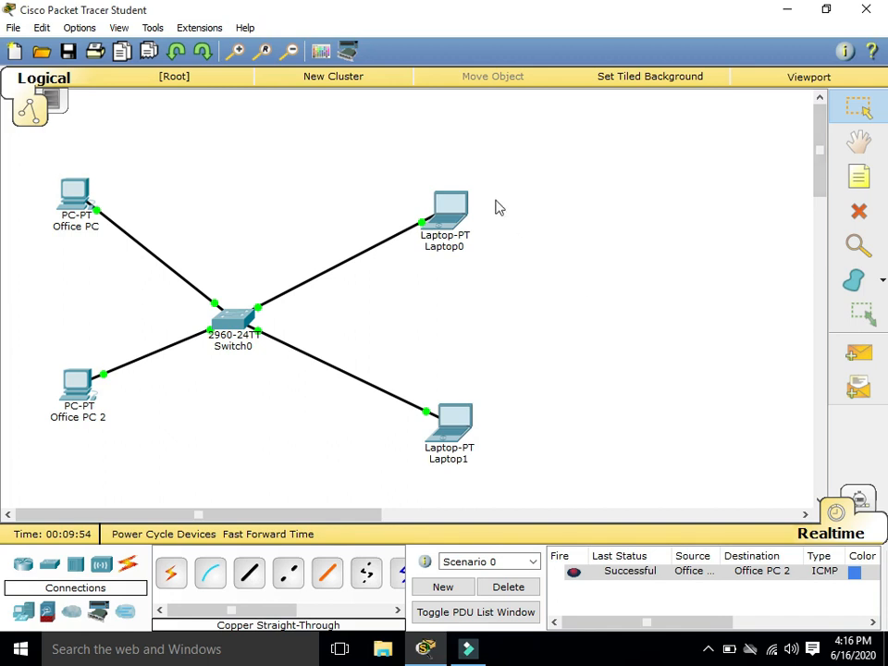
- Change Laptop0's display name to Manager
left_click(455, 216)
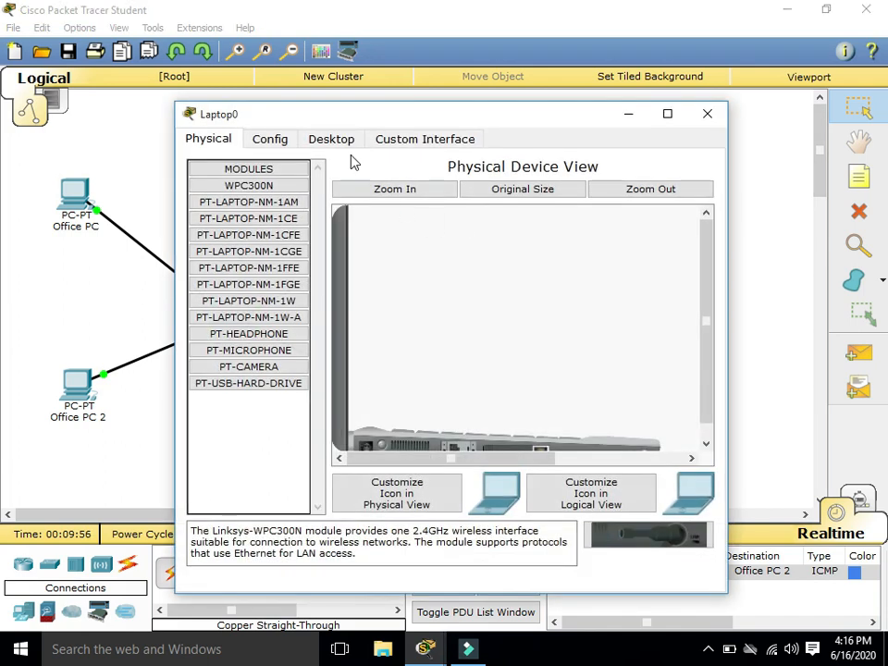
left_click(271, 143)
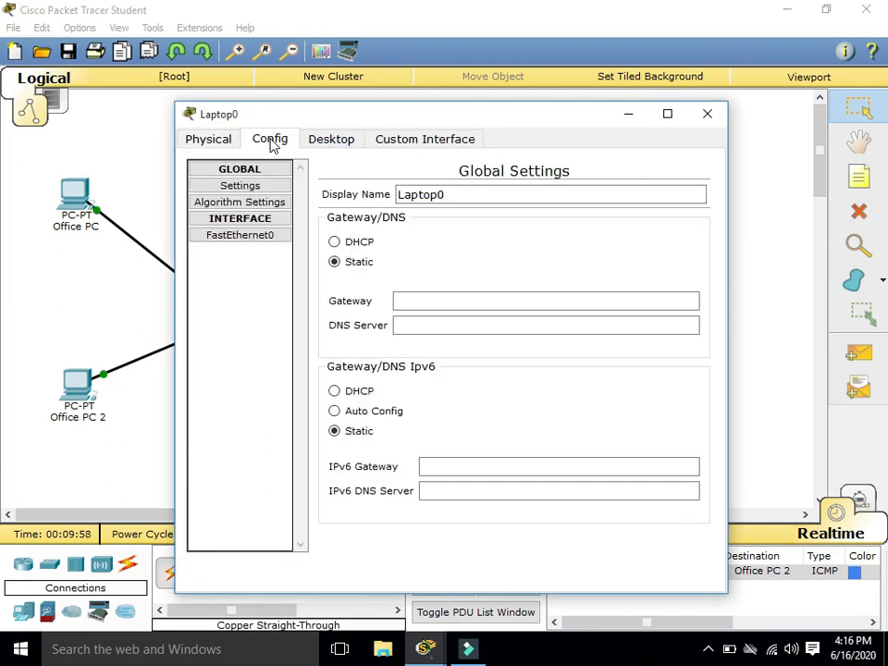
double_click(494, 196)
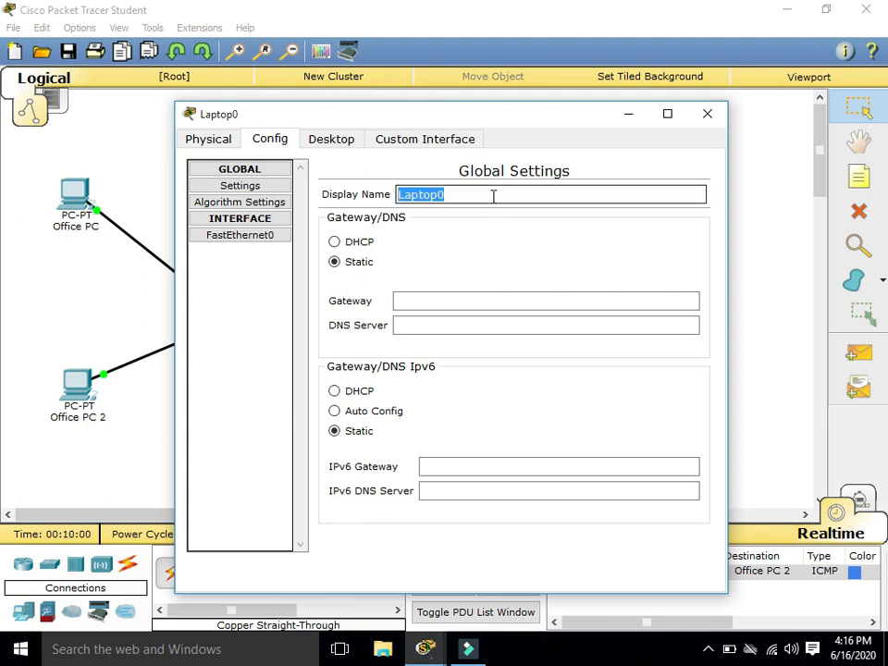
type("Manager")
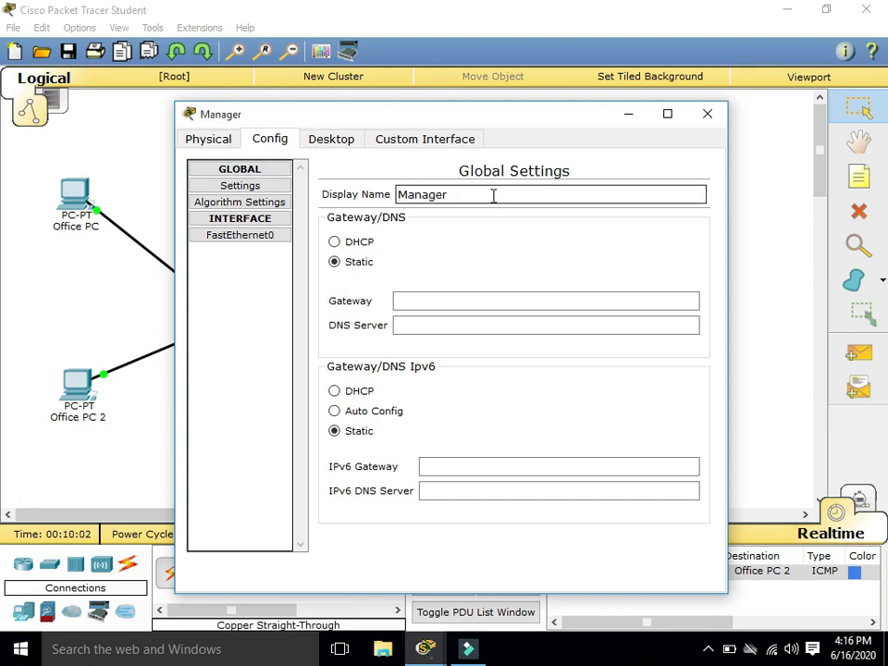
- Assign the static IP address 10.1.1.3 to the Manager laptop and close its configuration window
left_click(317, 142)
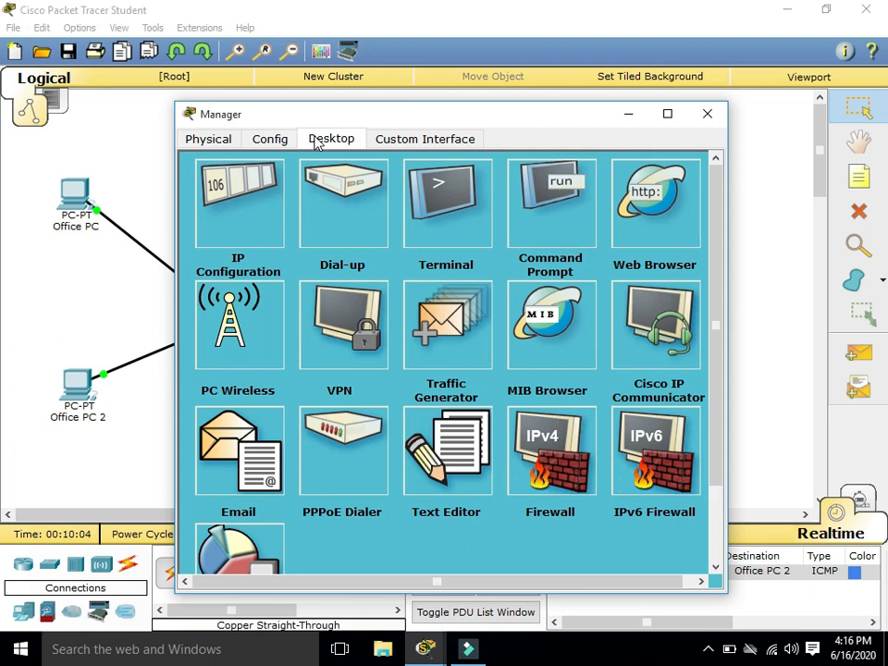
left_click(220, 242)
left_click(358, 236)
type("10.")
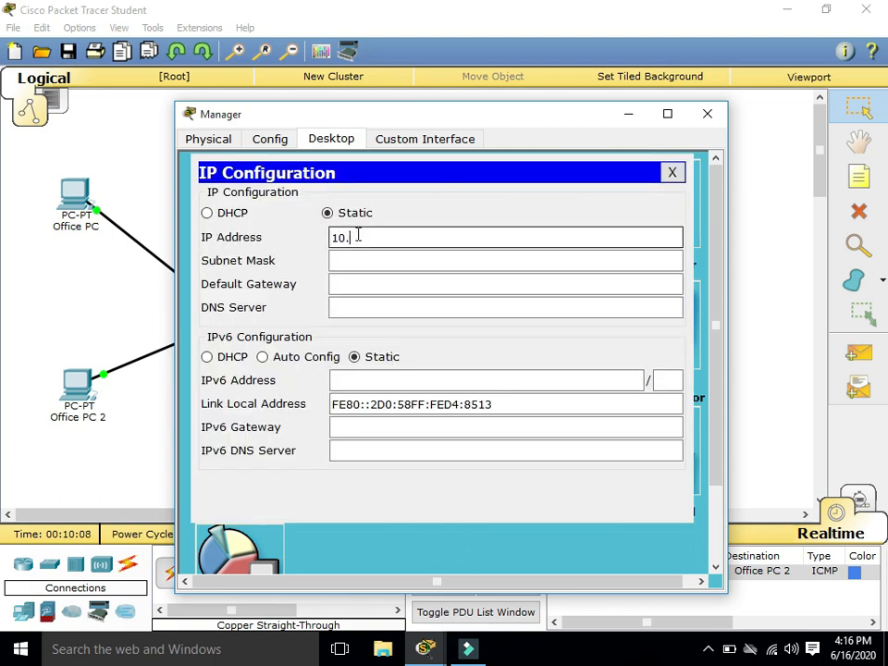
type("1.1.3")
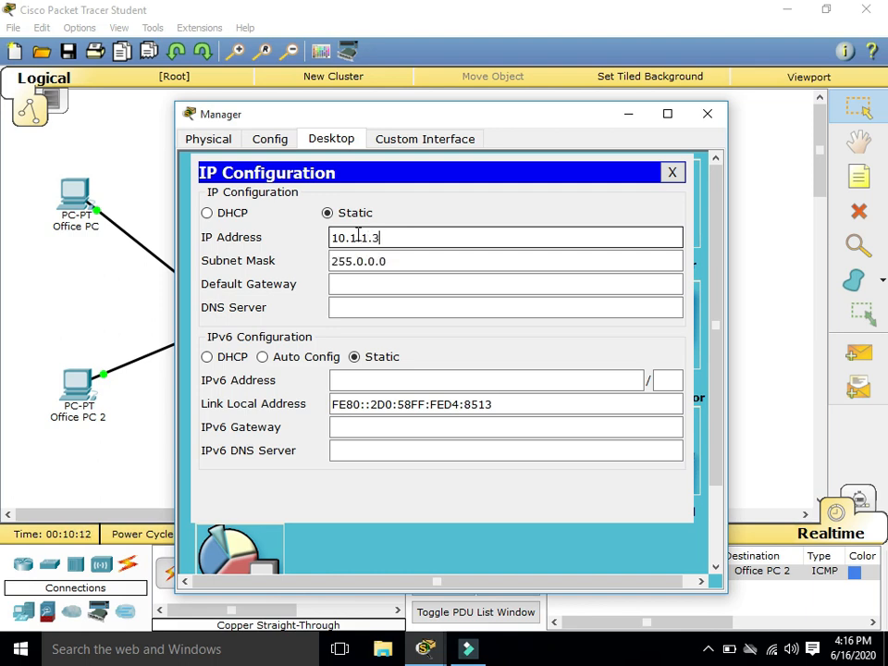
left_click(707, 113)
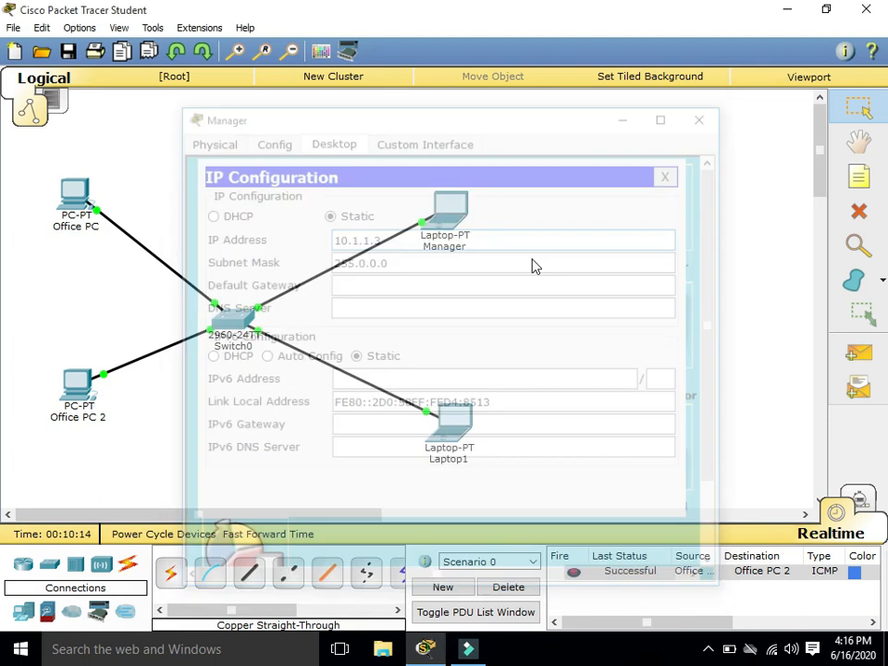
- Change Laptop1's display name to Head
left_click(450, 412)
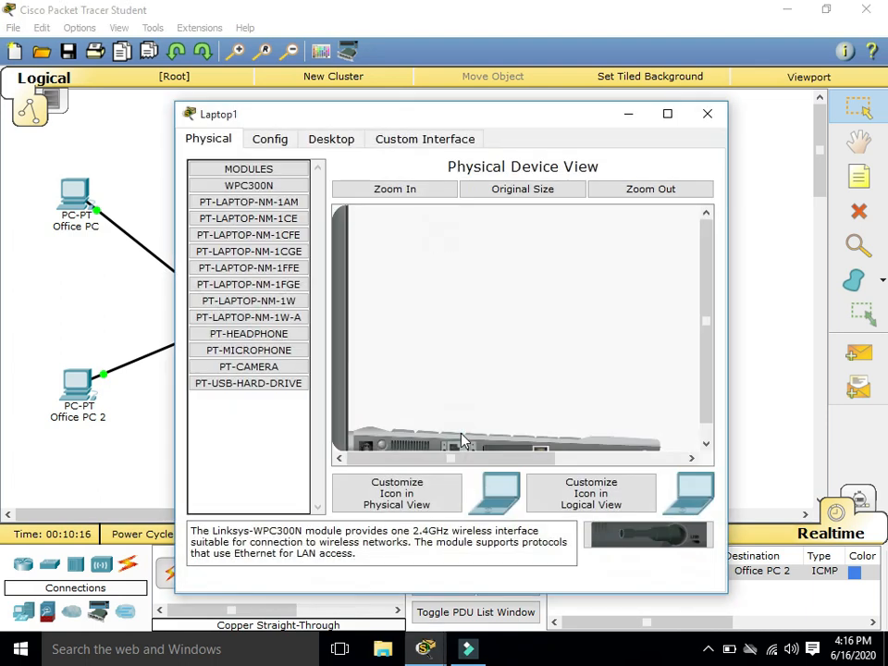
left_click(271, 144)
left_click(454, 192)
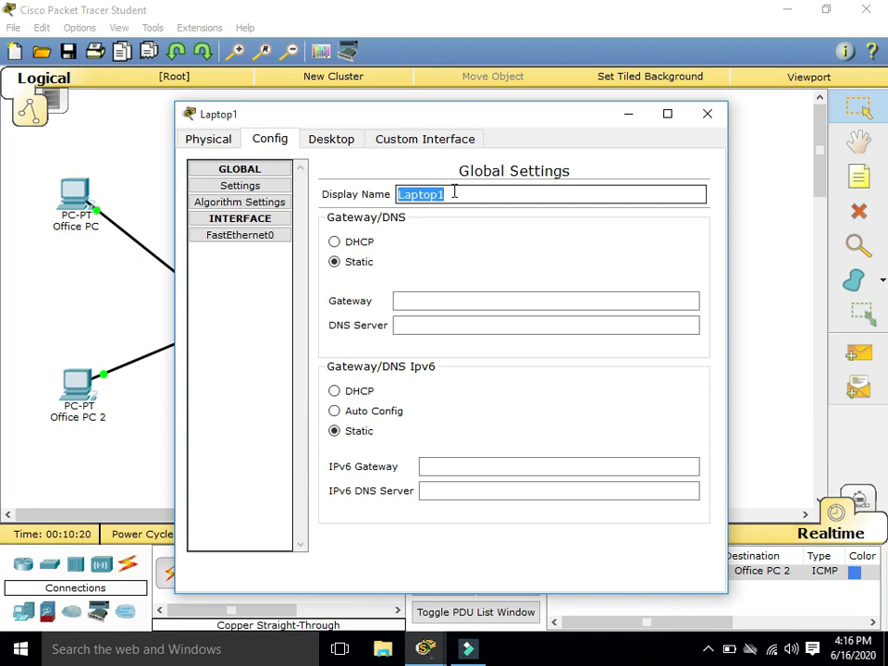
type("Head")
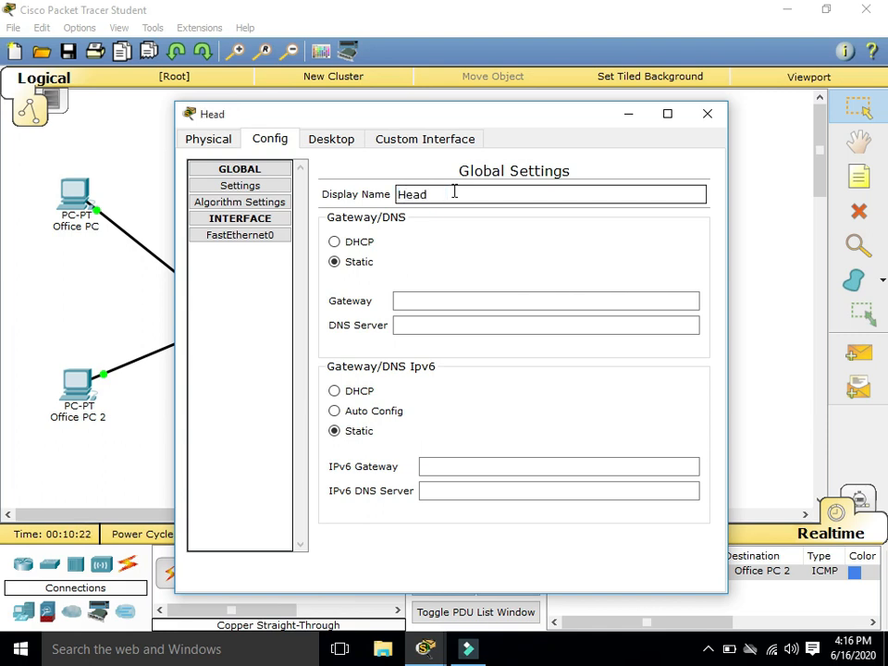
- Assign the static IP address 10.1.1.4 to the Head laptop and close its configuration window
left_click(323, 142)
left_click(237, 220)
left_click(358, 237)
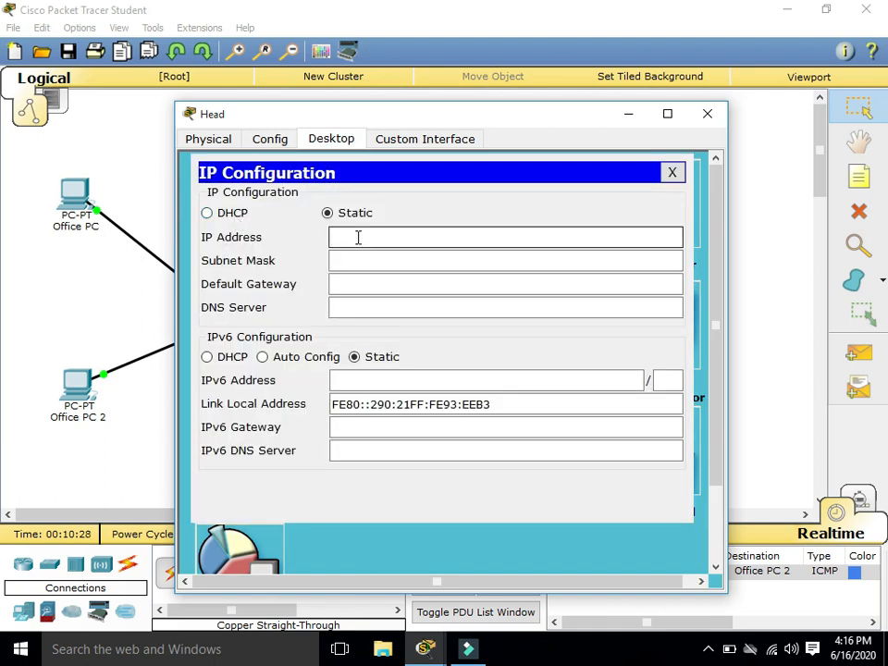
type("10.1.1.4")
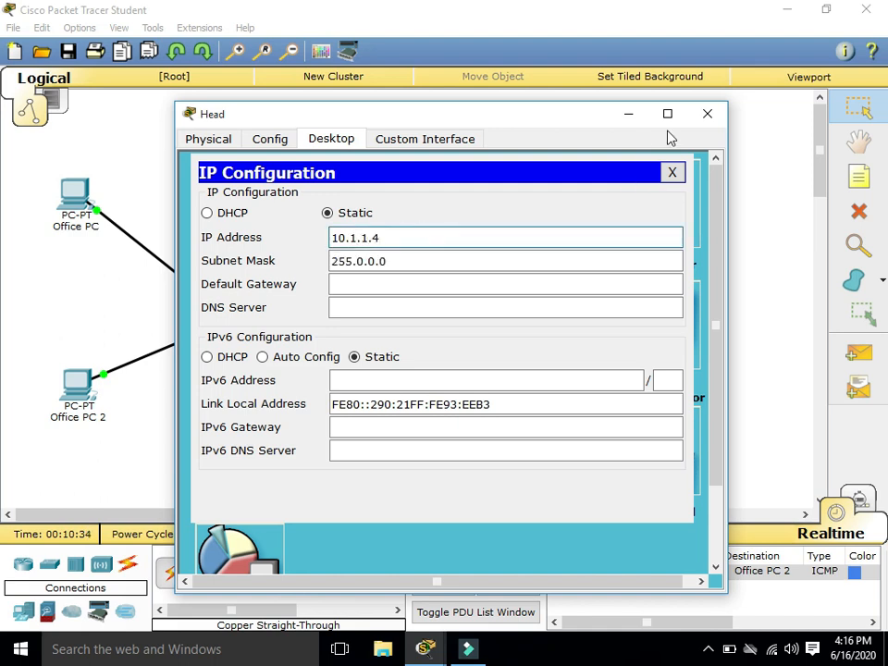
left_click(710, 113)
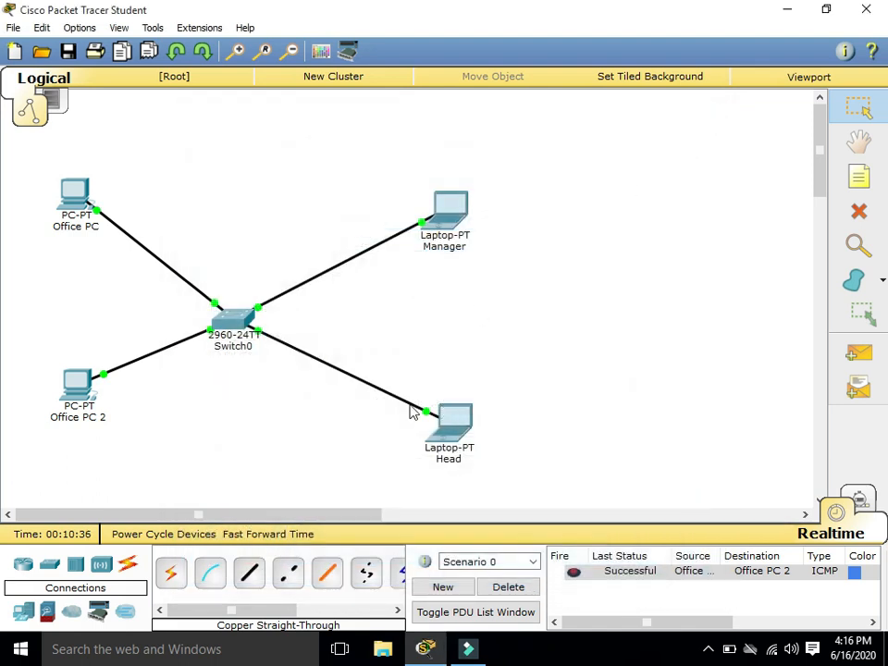
- Send a simple PDU from the Head laptop to Office PC to test their connection
left_click(859, 353)
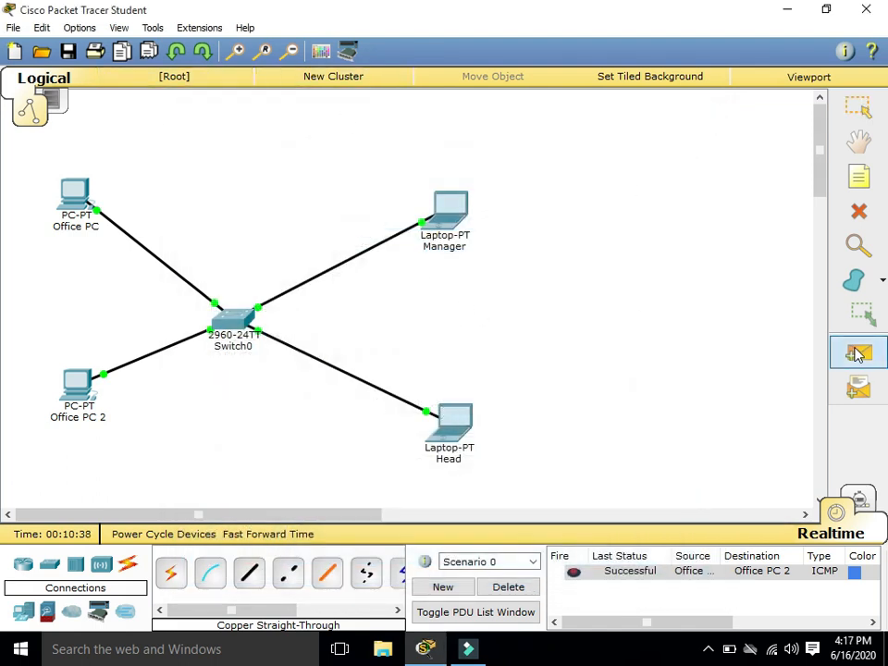
left_click(454, 430)
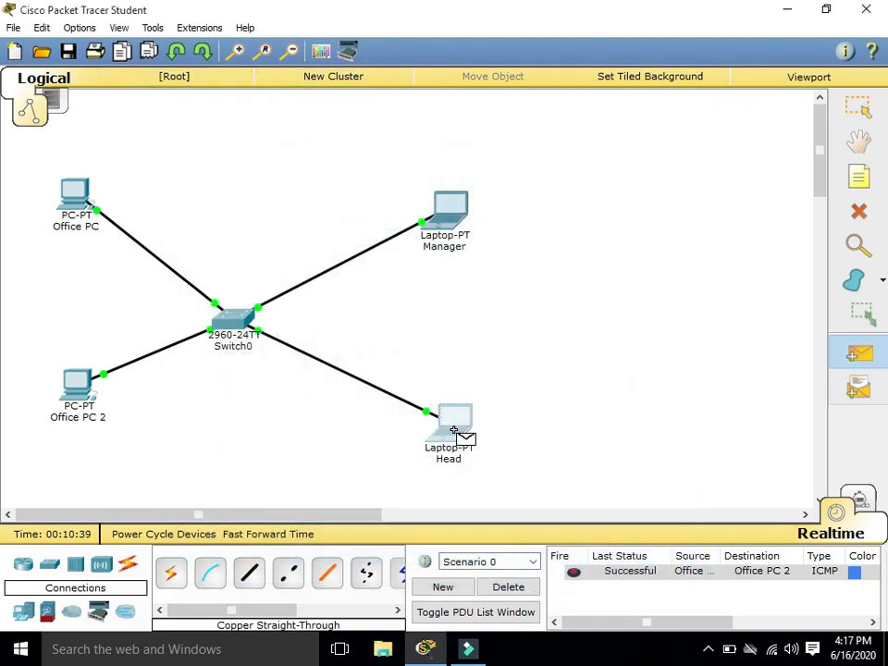
left_click(81, 196)
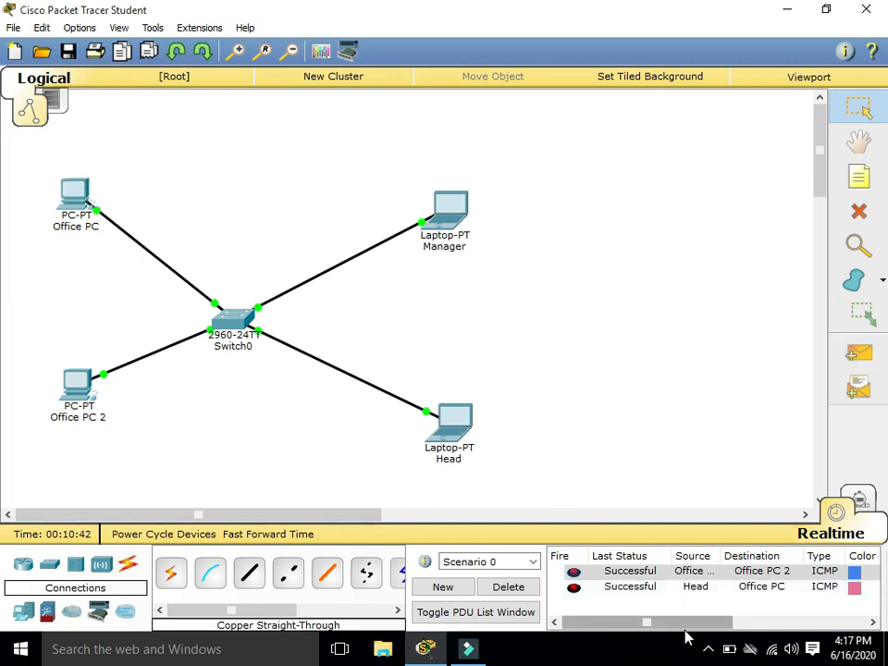
mouse_move(691, 627)
left_mouse_down()
mouse_move(824, 627)
mouse_move(700, 621)
left_mouse_up()
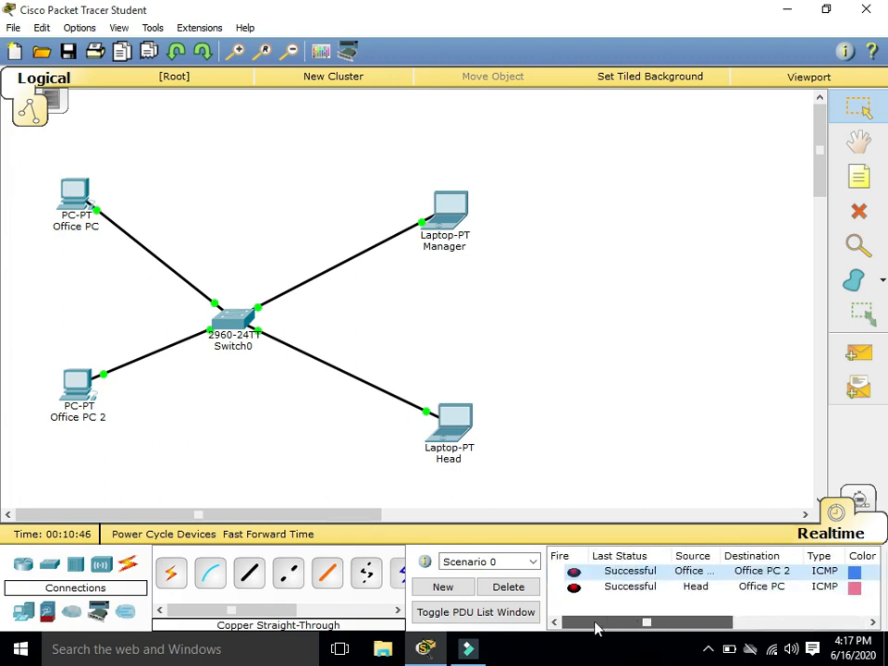
- Send a simple PDU from the Manager laptop to Office PC 2 to test their connection
left_click(854, 355)
left_click(453, 214)
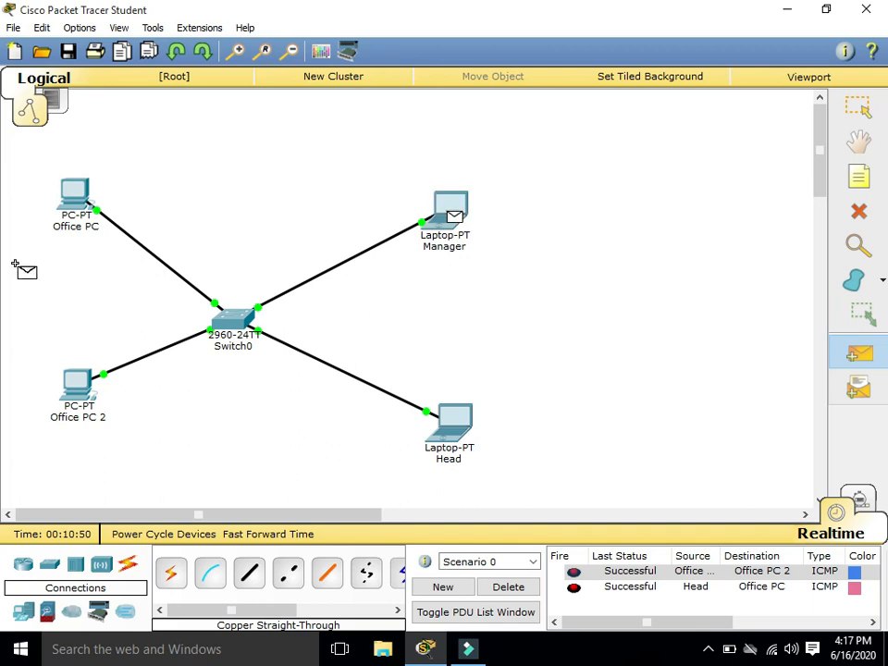
left_click(76, 381)
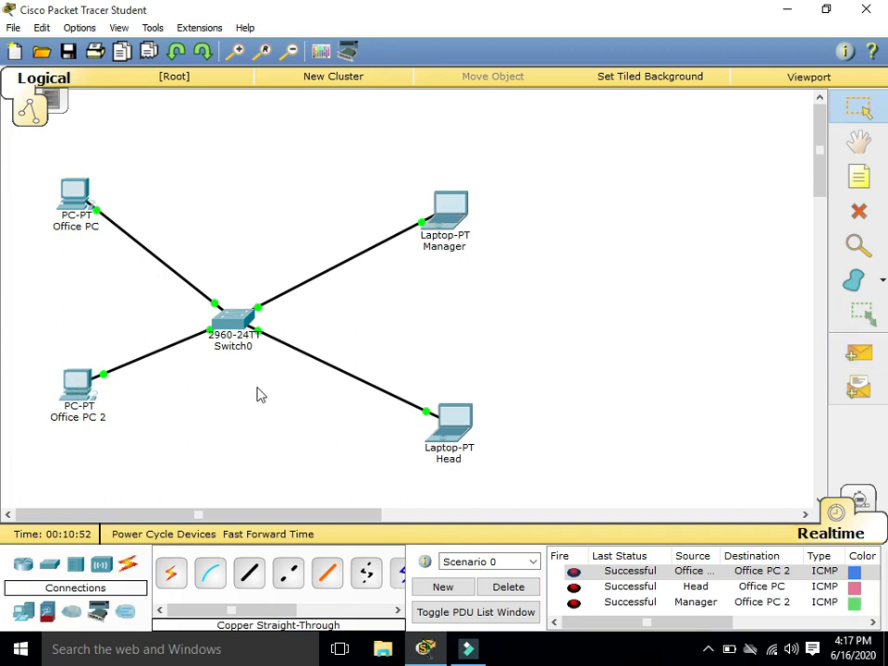